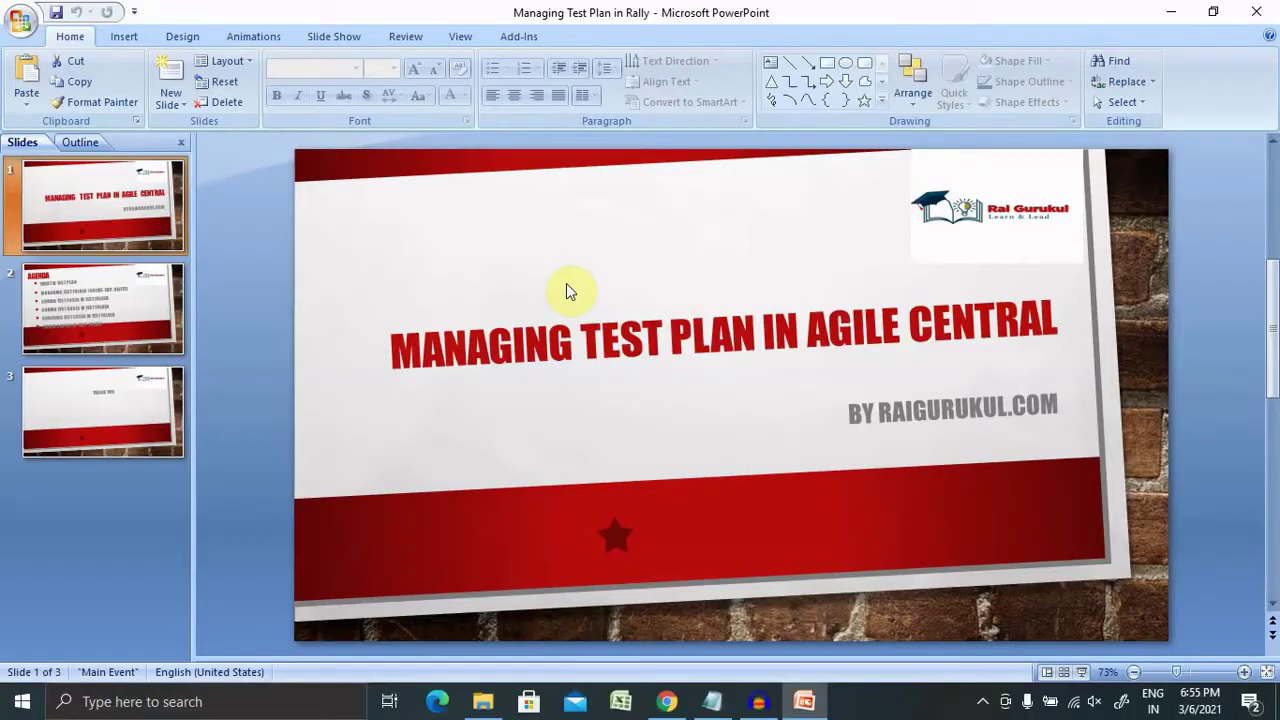
Step: Exit the slideshow and return to editing the deck on the Agenda slide
key(Page_Down)
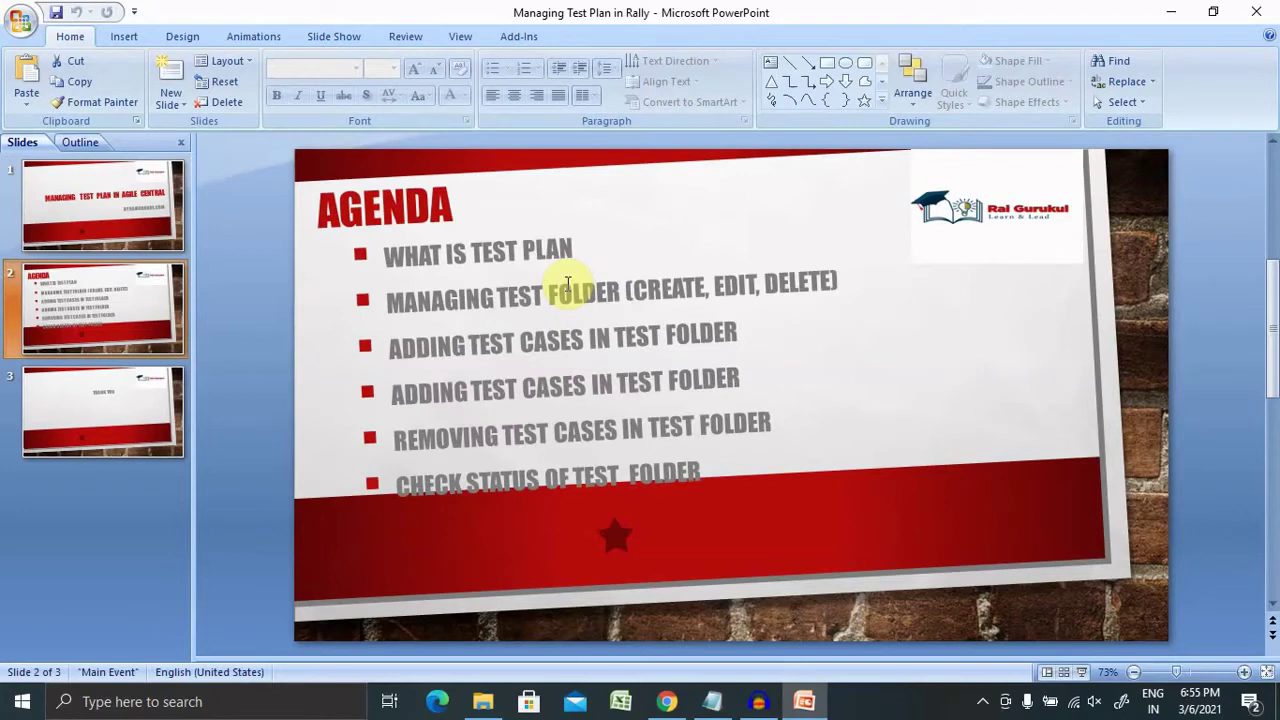
Step: Switch to the browser showing Rally's empty Test Plan page for Demo _Project
click(668, 702)
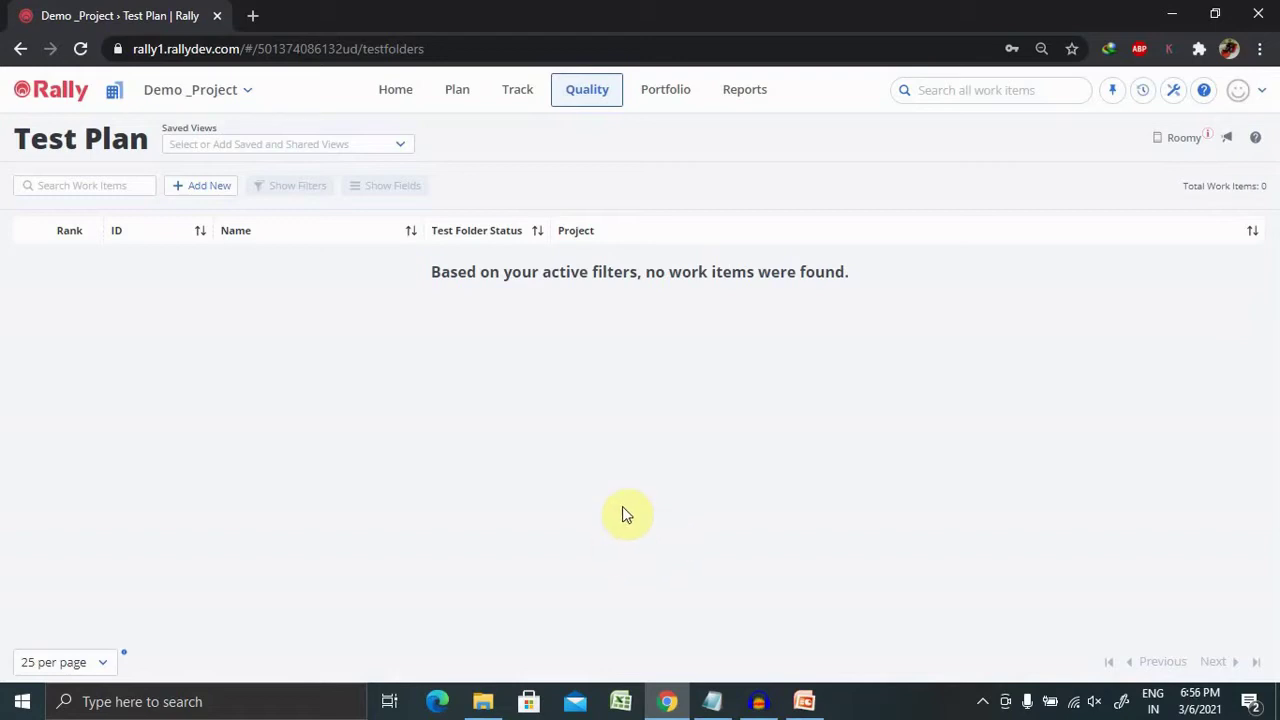
Step: From Quality > Test Plan, create a test folder named 'Amazon' (TF1)
click(576, 97)
click(622, 252)
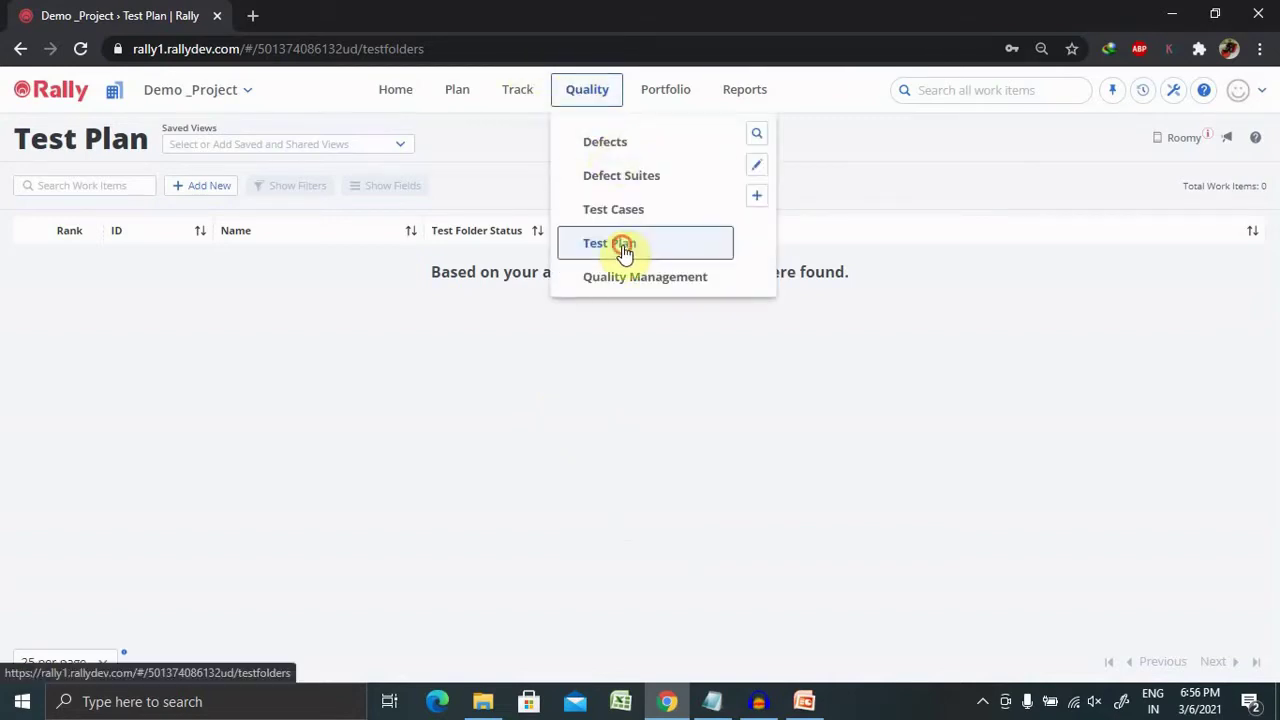
click(205, 188)
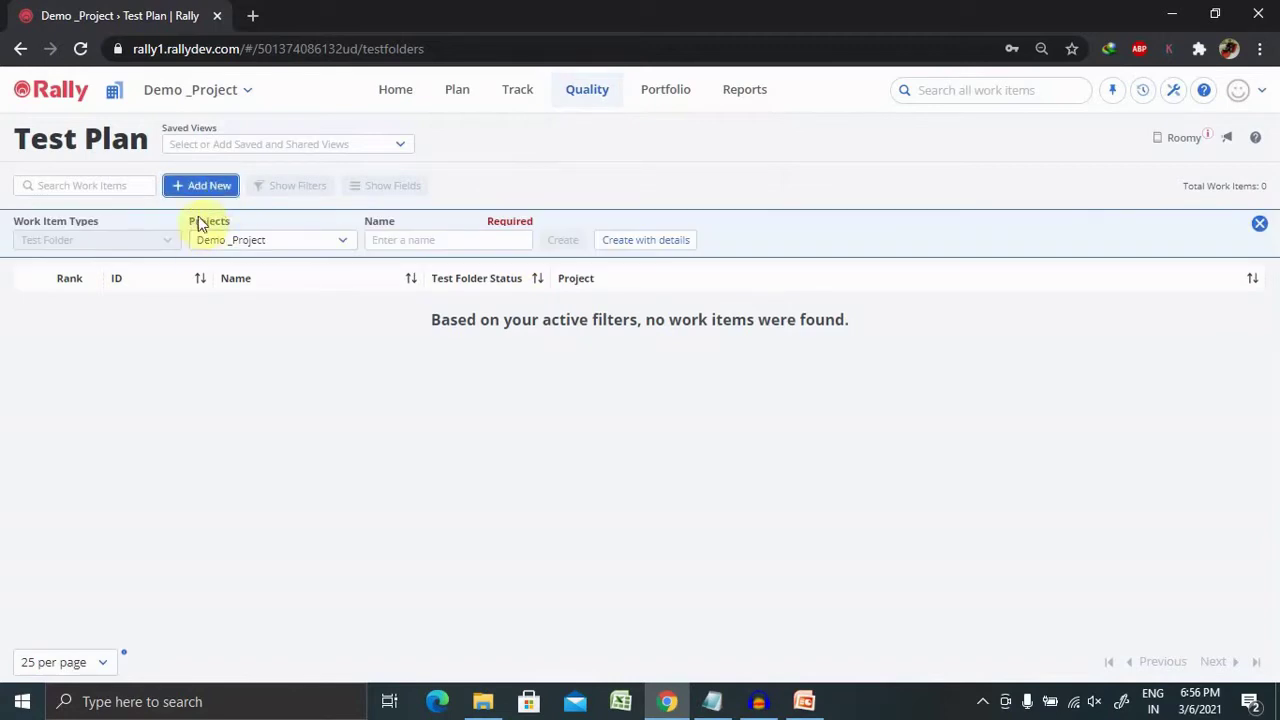
click(425, 244)
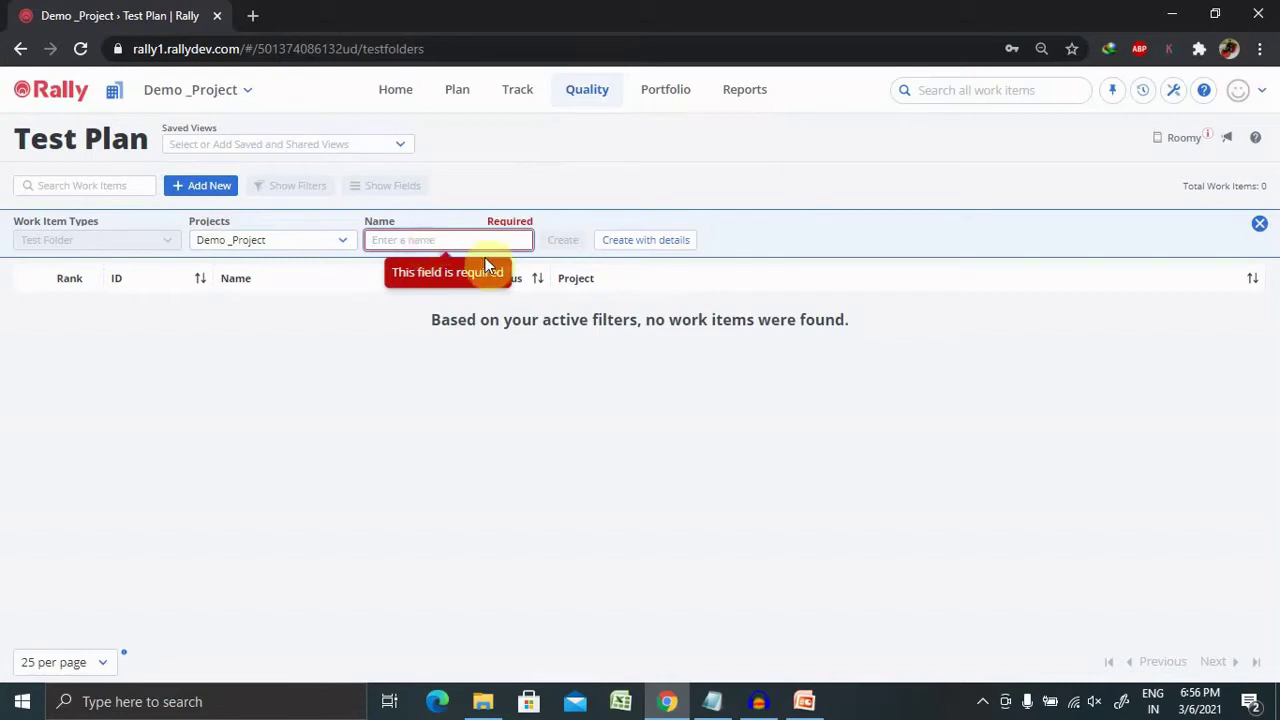
text(A)
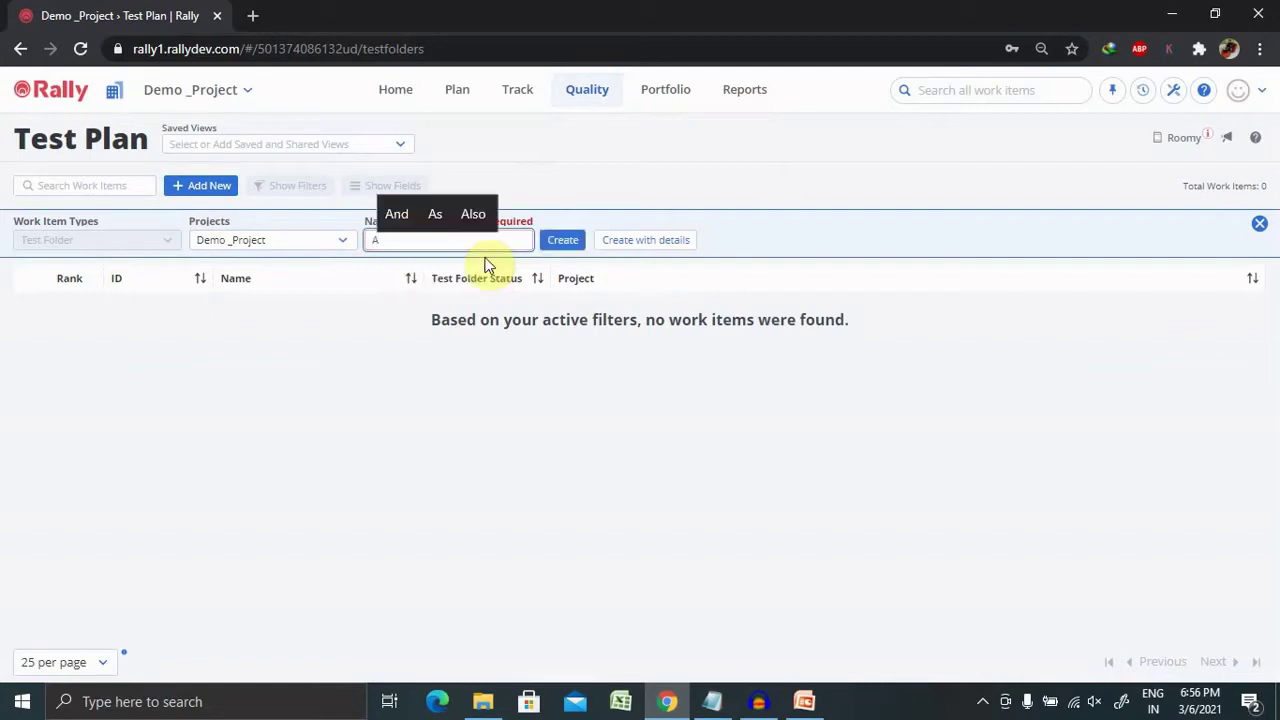
text(mazon)
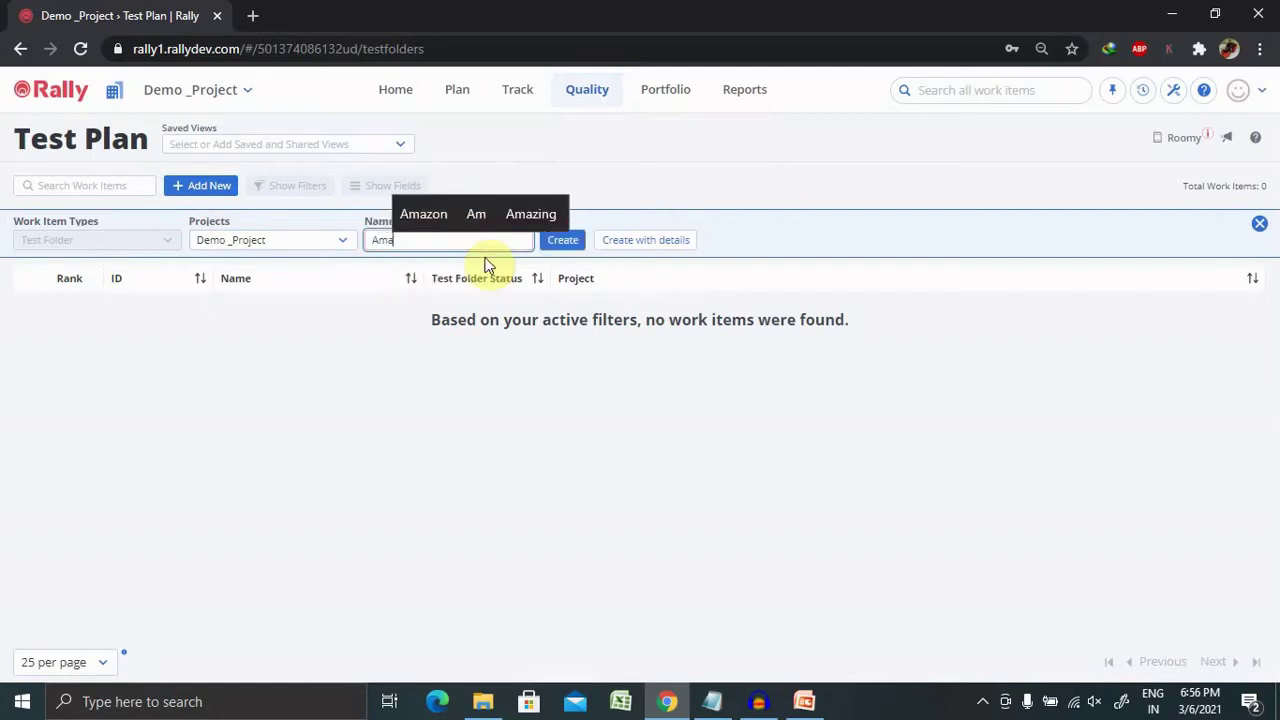
click(566, 242)
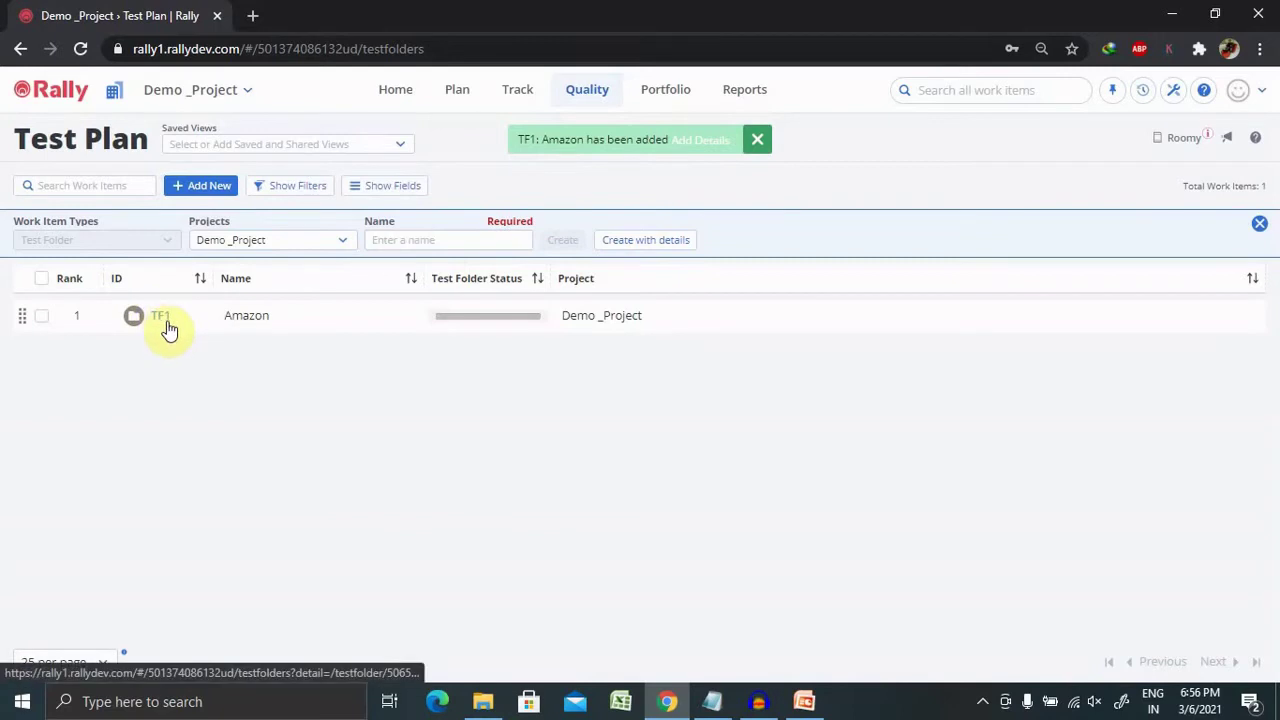
mouse_move(163, 320)
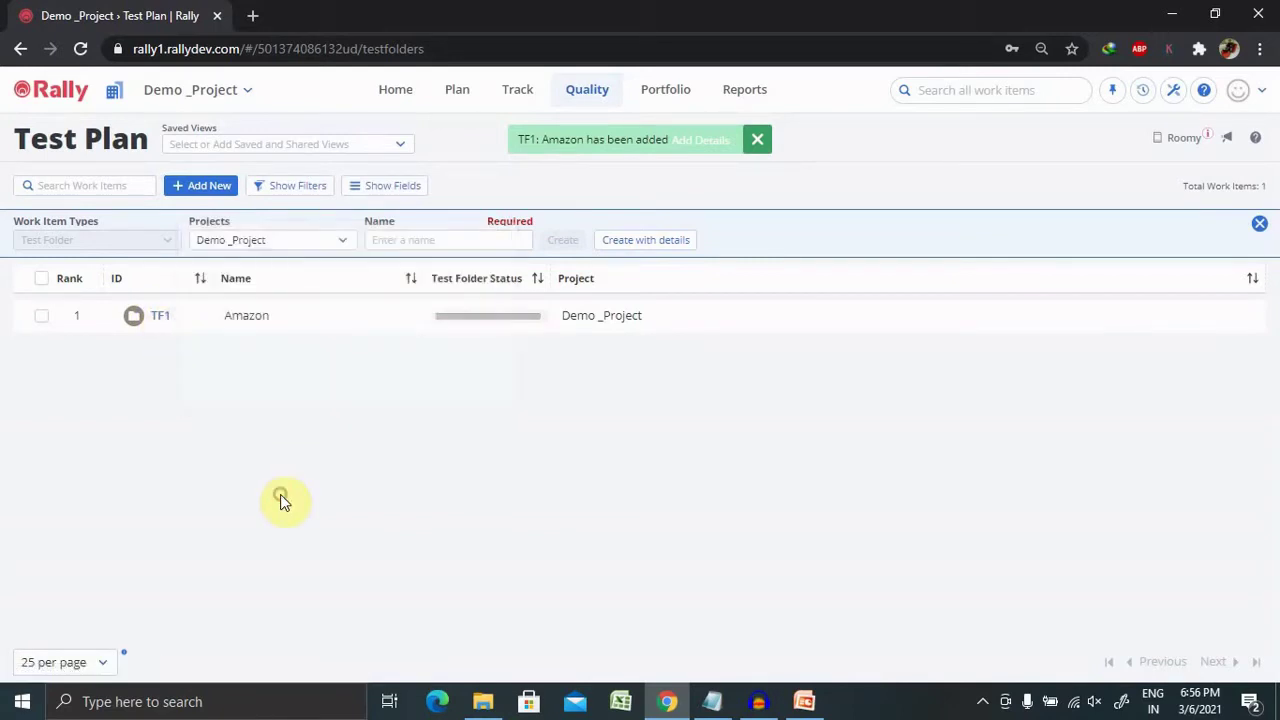
Step: Select TF1 Amazon, cancel the Bulk Edit dialog, and copy the folder as '(Copy of) Amazon'
click(41, 316)
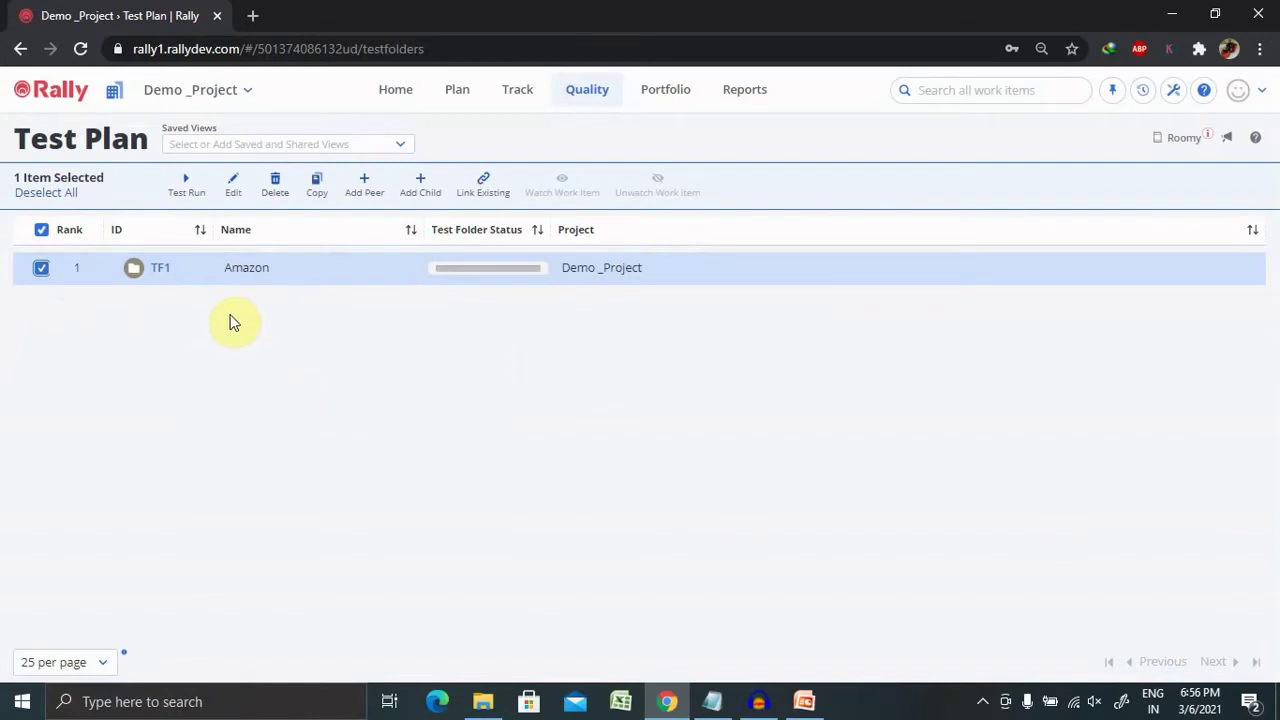
mouse_move(134, 276)
click(233, 186)
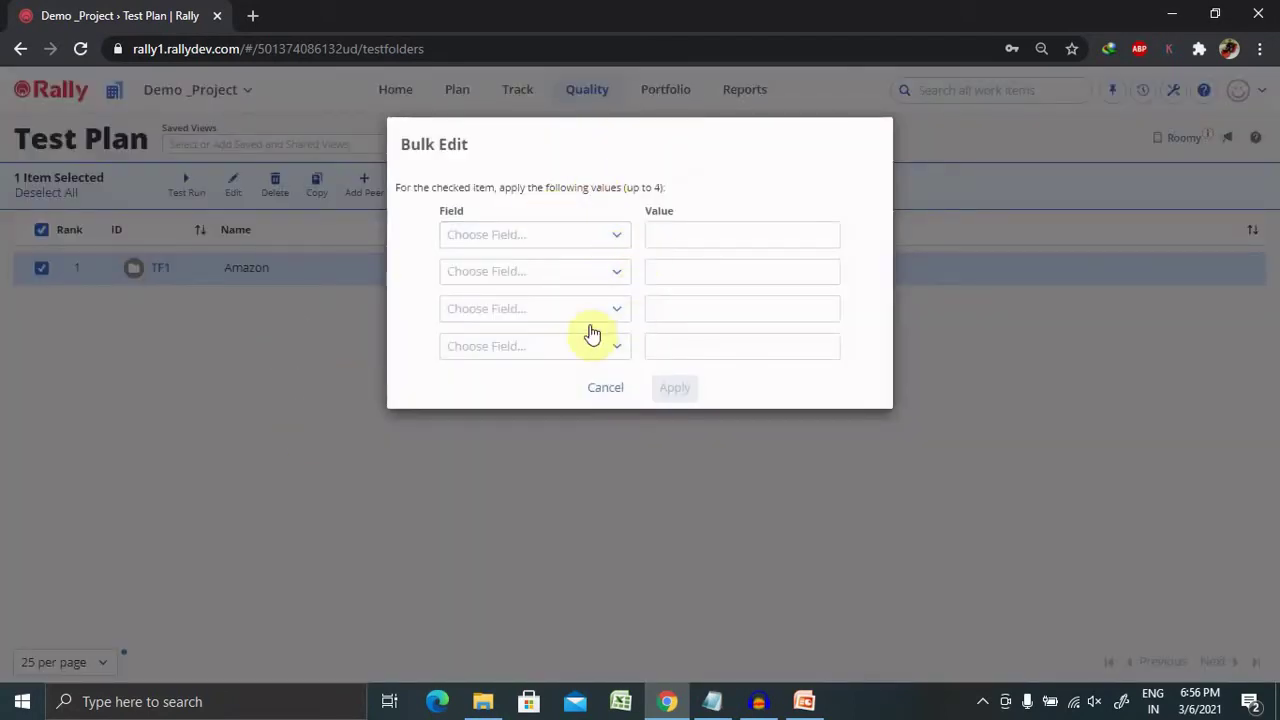
click(601, 390)
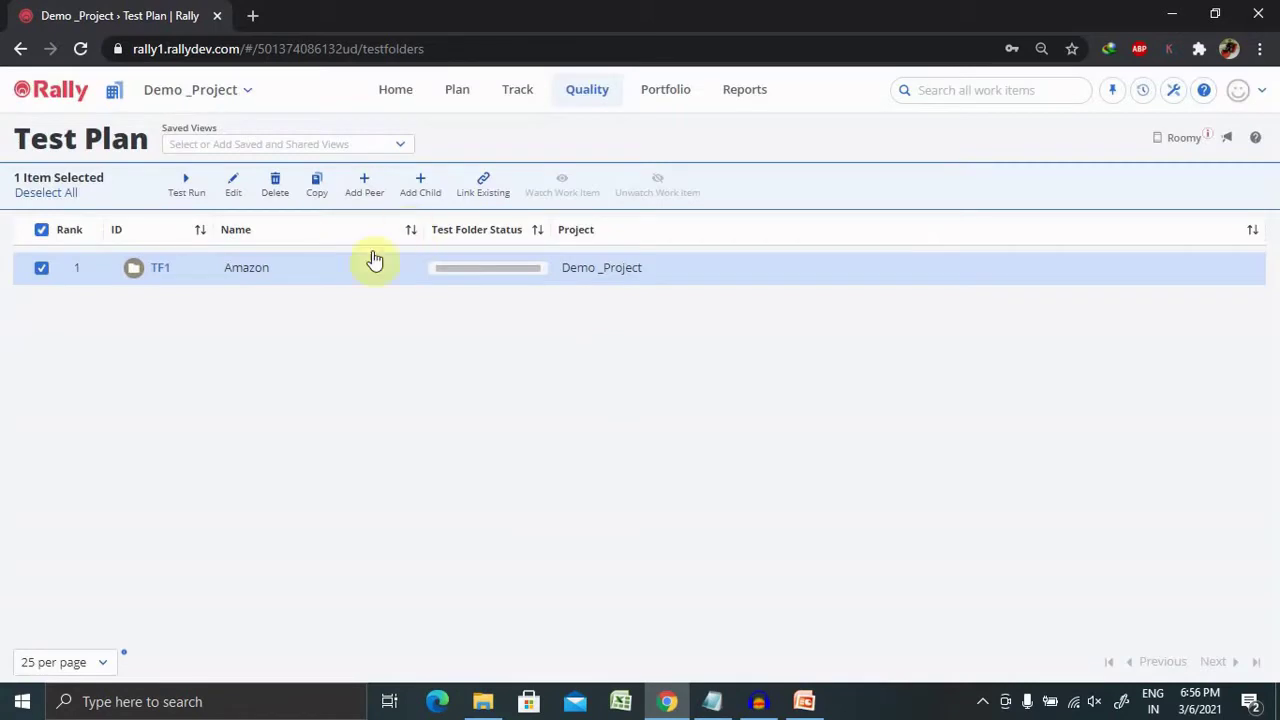
click(241, 268)
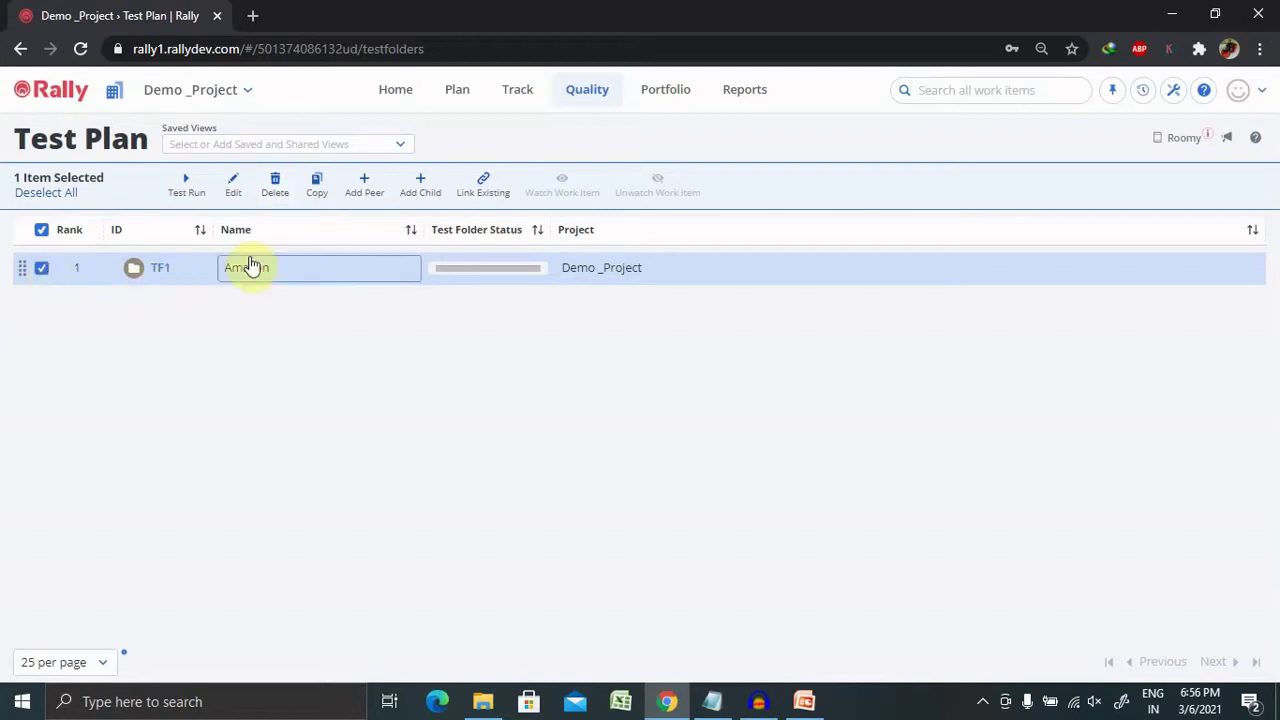
click(320, 186)
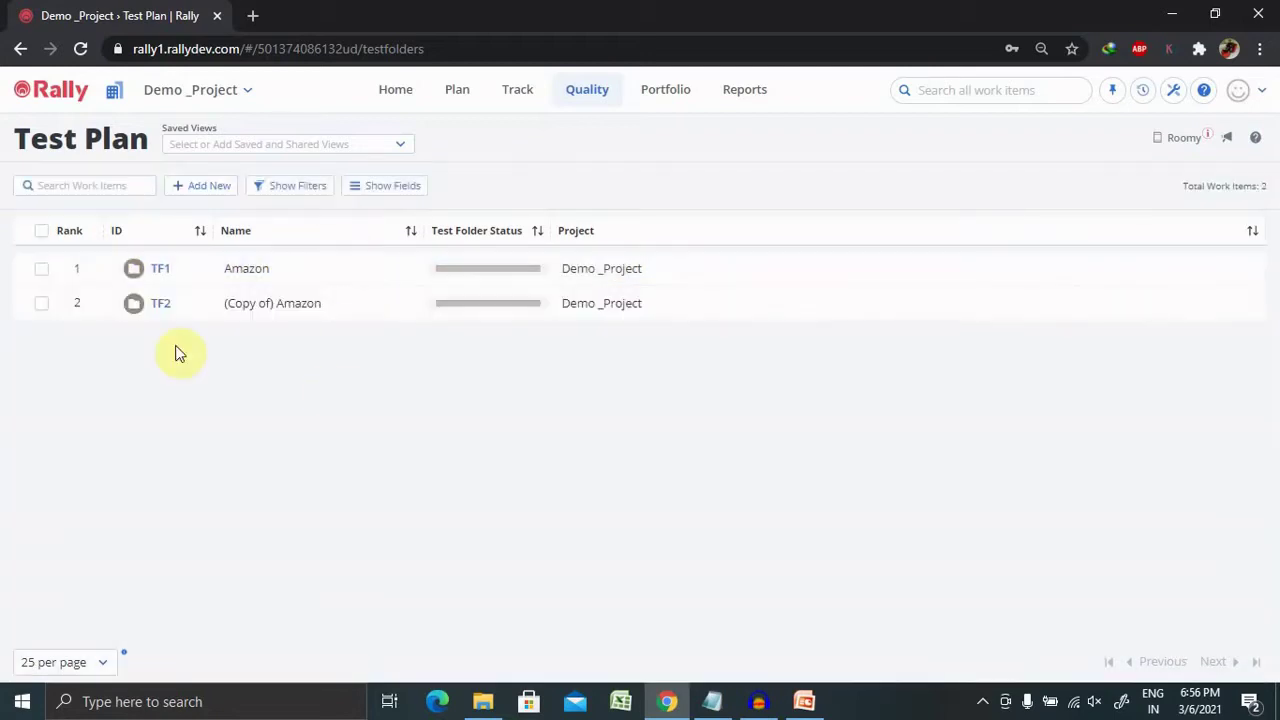
Step: Rename folder TF2 from '(Copy of) Amazon' to 'Amazon_2.0'
click(274, 301)
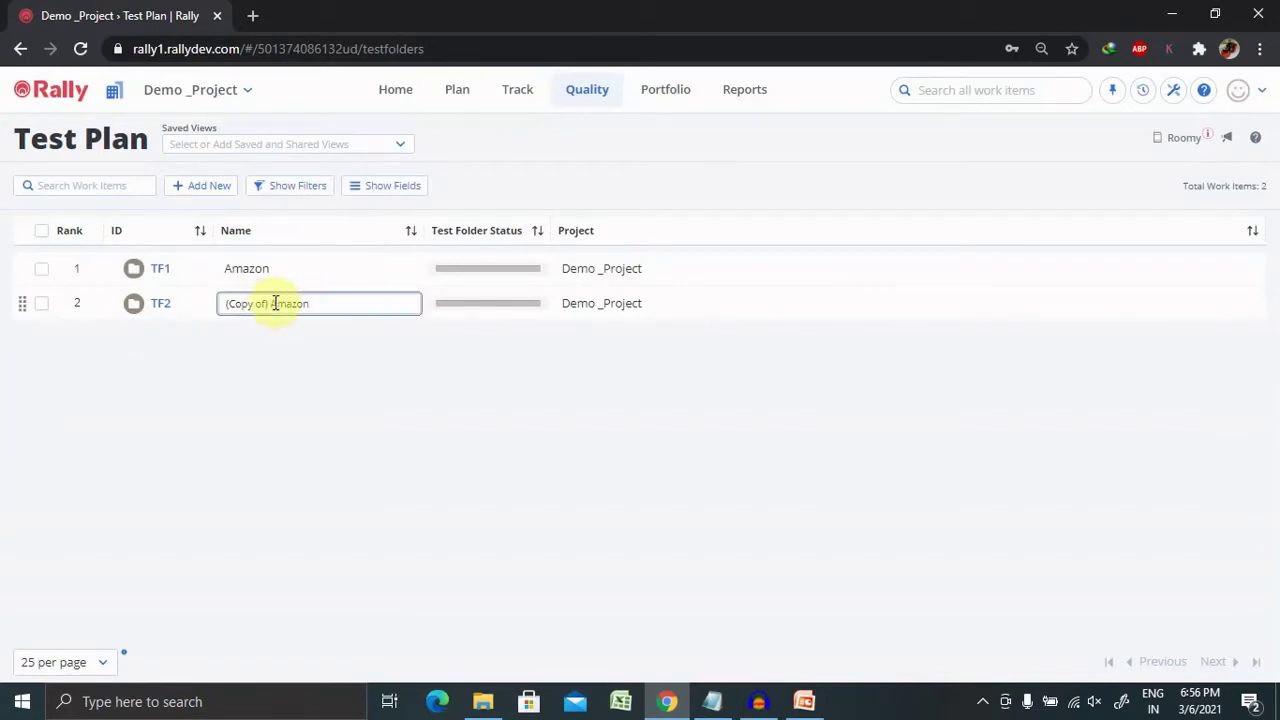
key(BackSpace)
key(BackSpace)
key(BackSpace)
key(BackSpace)
key(BackSpace)
key(BackSpace)
key(BackSpace)
key(BackSpace)
key(BackSpace)
key(BackSpace)
text(_2.0)
click(283, 362)
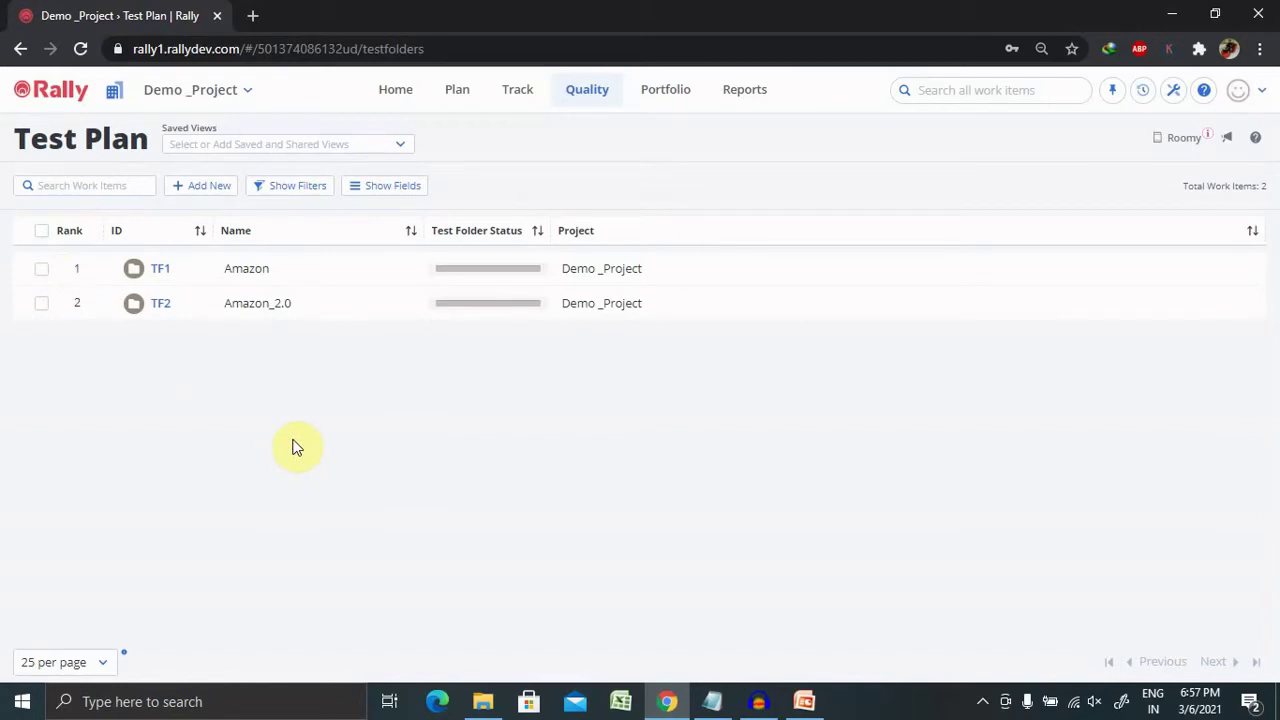
Step: Toggle the row and select-all checkboxes until only TF1 Amazon is selected
click(46, 276)
click(41, 305)
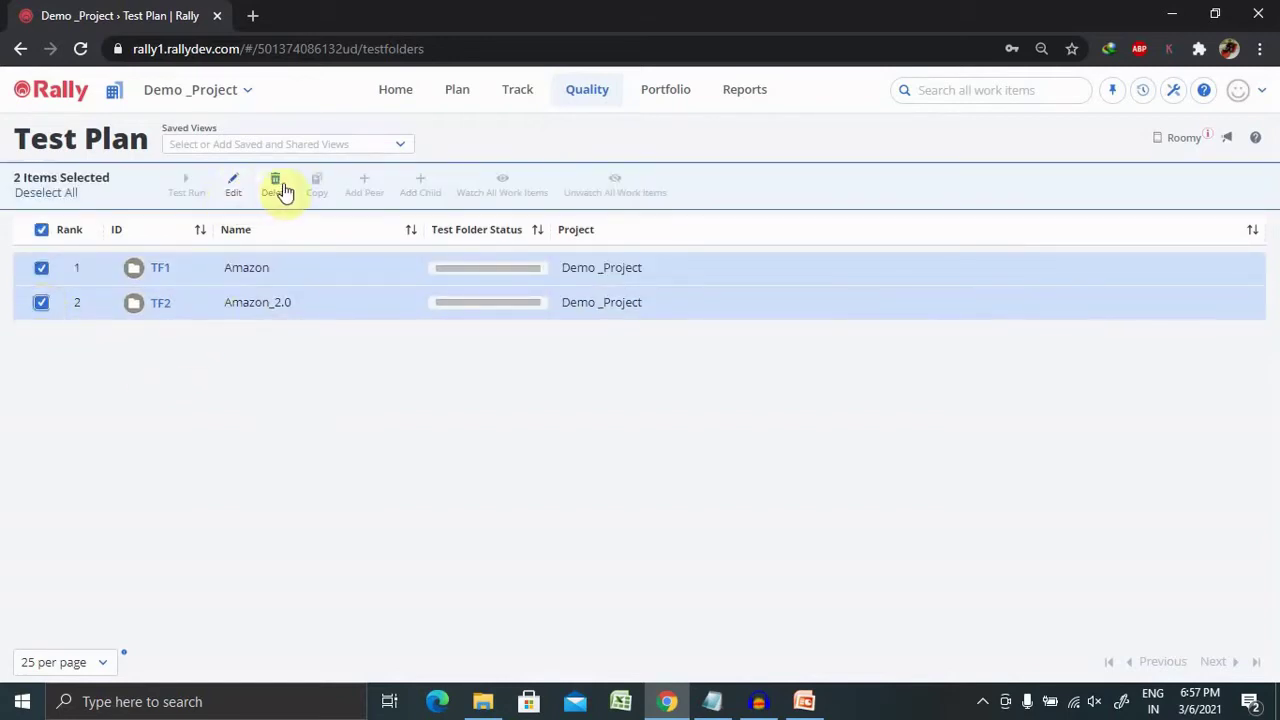
click(43, 275)
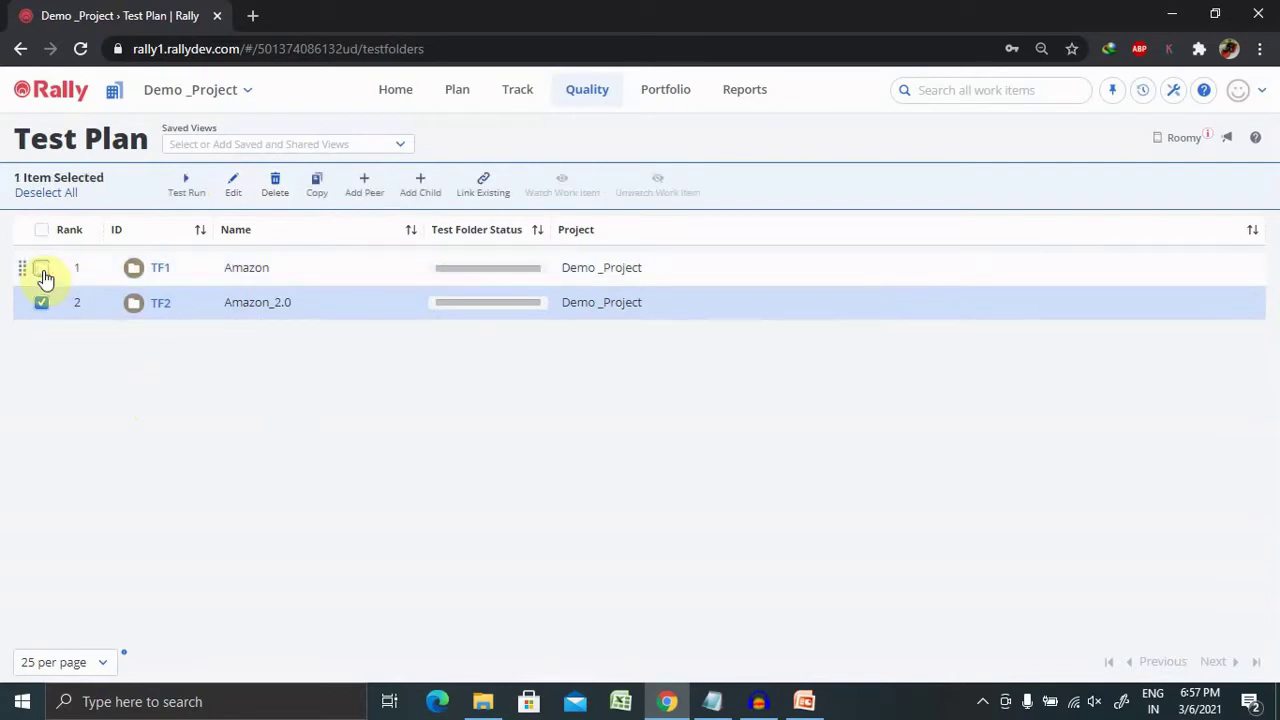
click(41, 304)
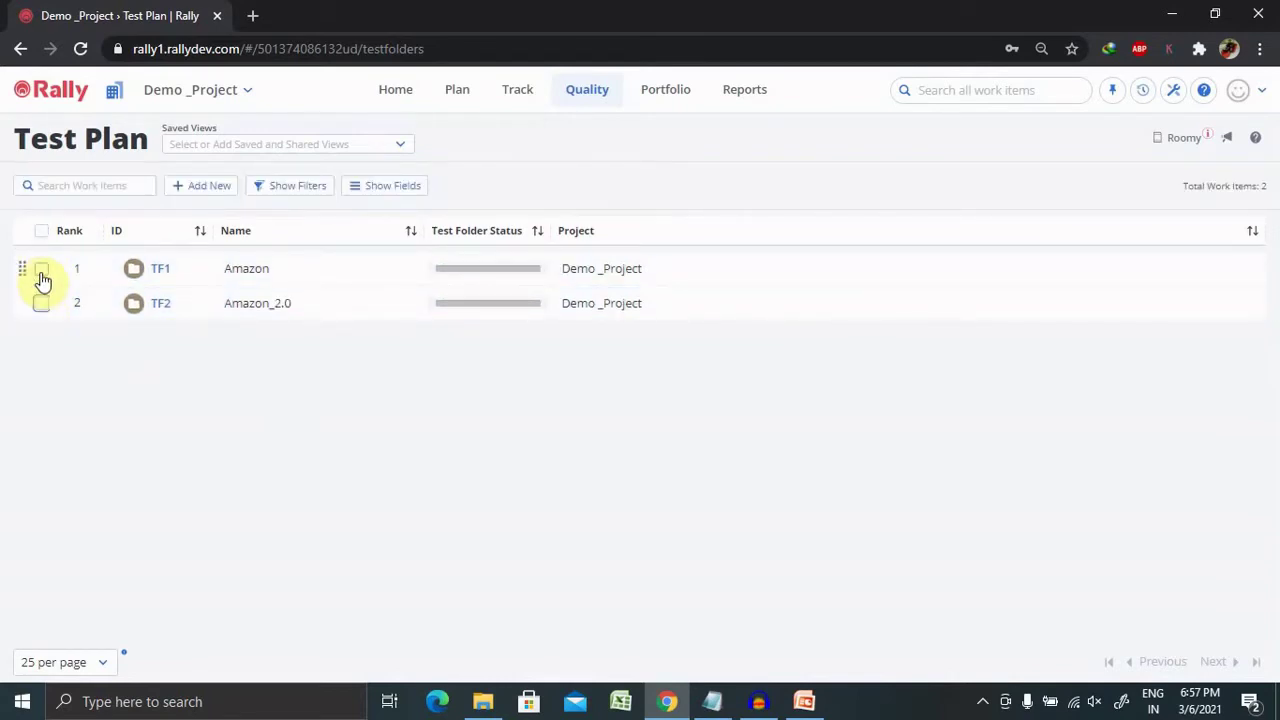
click(43, 276)
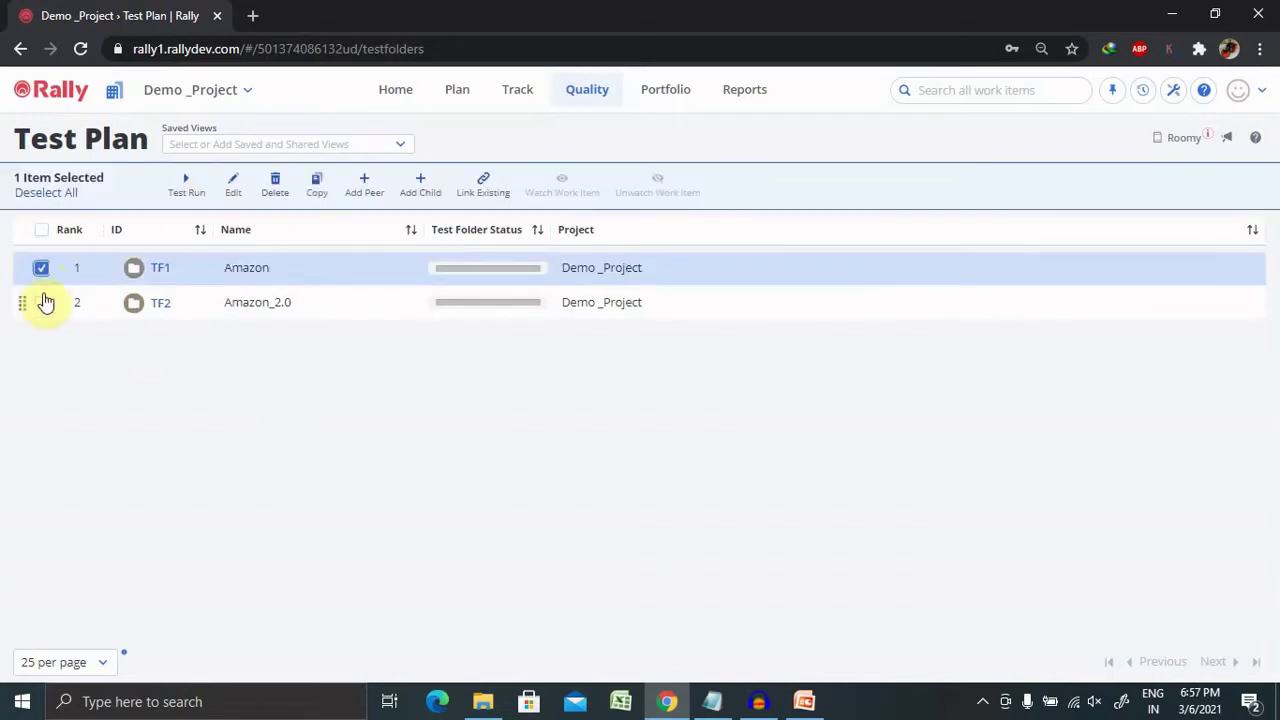
click(41, 302)
click(41, 230)
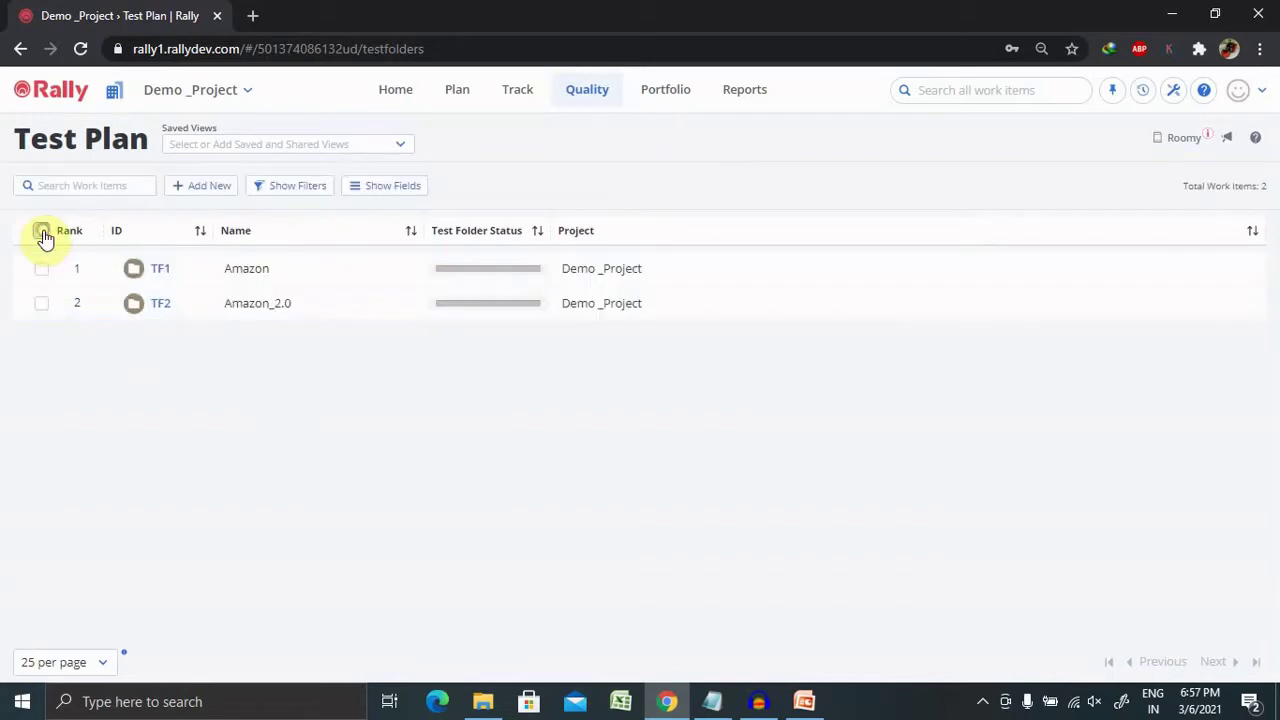
click(42, 231)
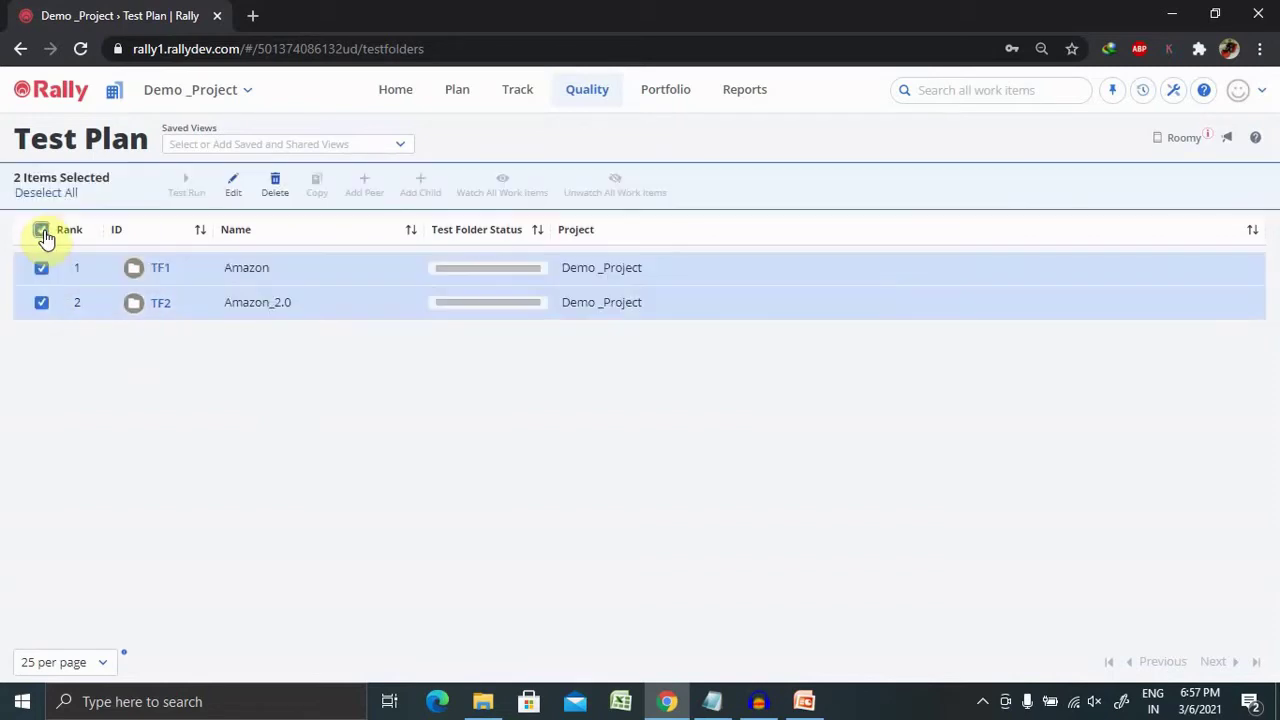
click(41, 303)
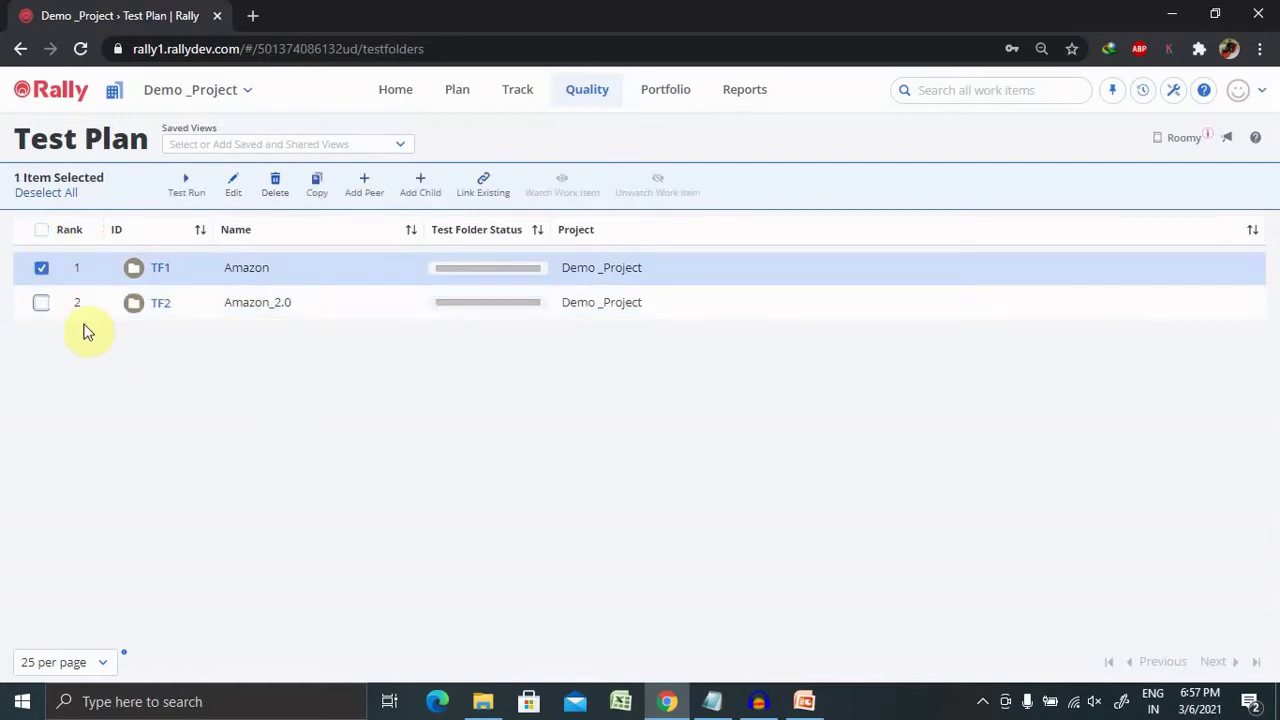
Step: Open TF1 Amazon's Test Cases tab and begin adding a new test case
click(157, 272)
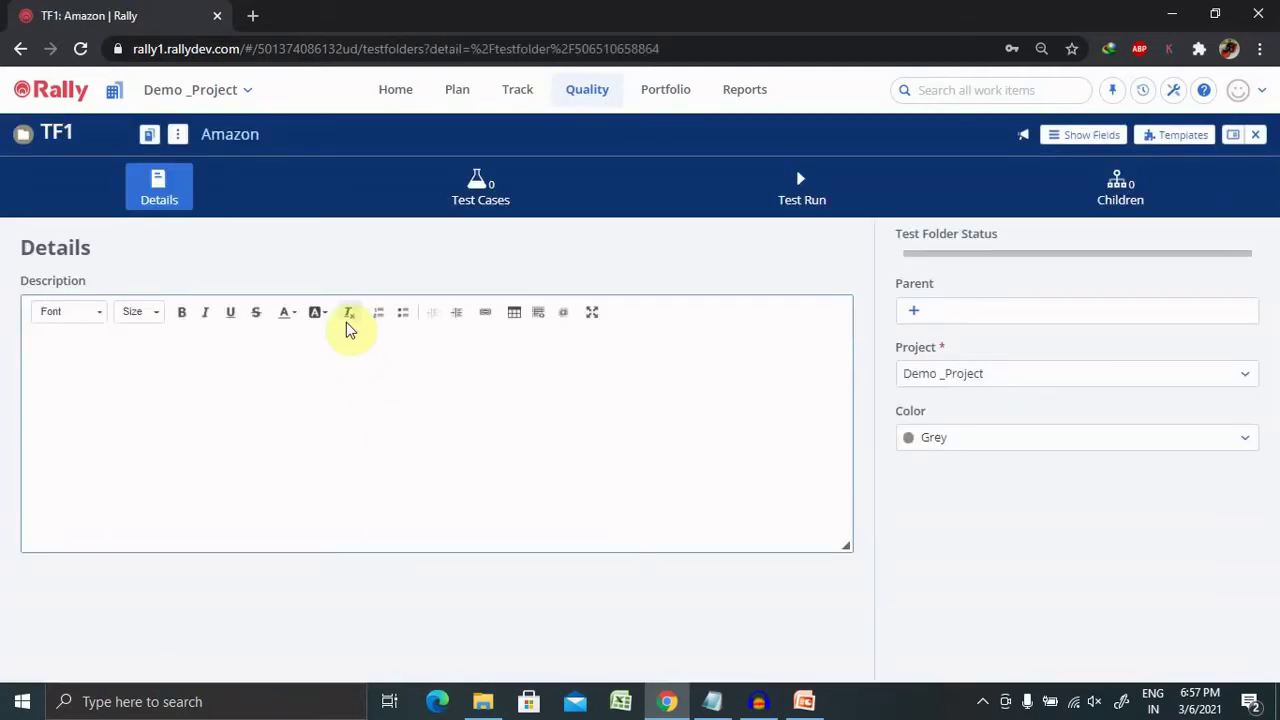
click(482, 205)
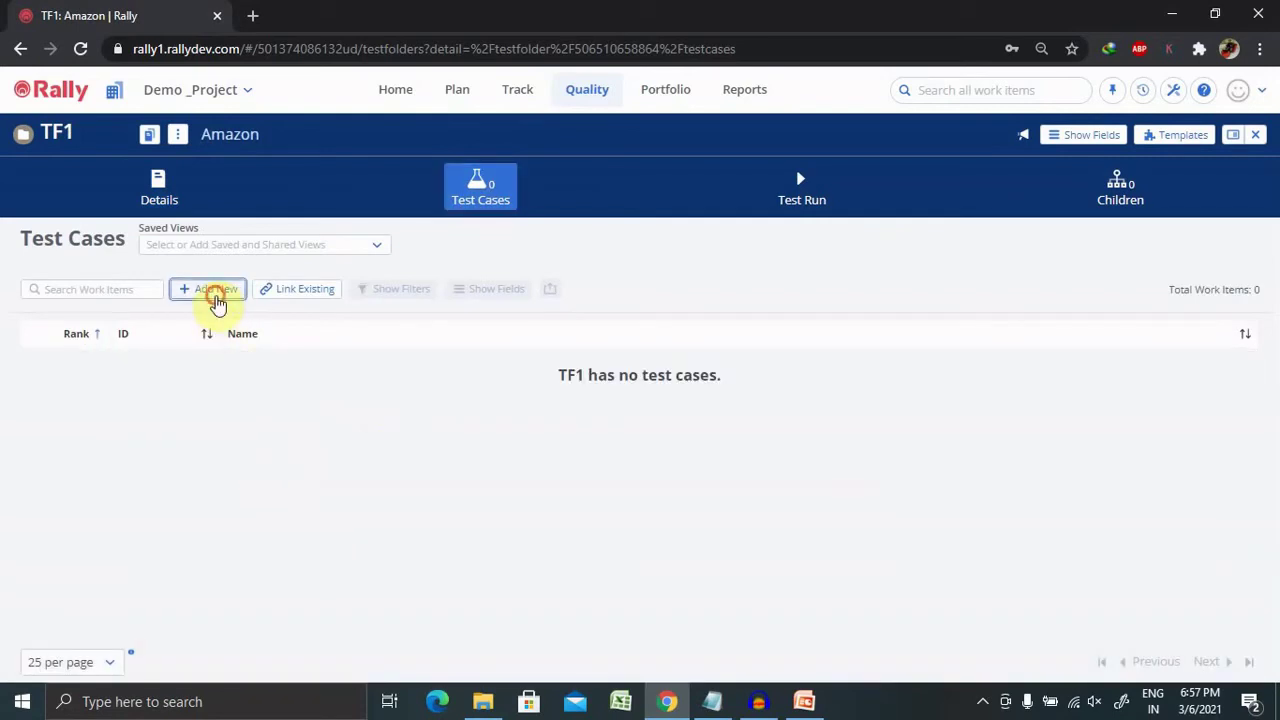
click(214, 292)
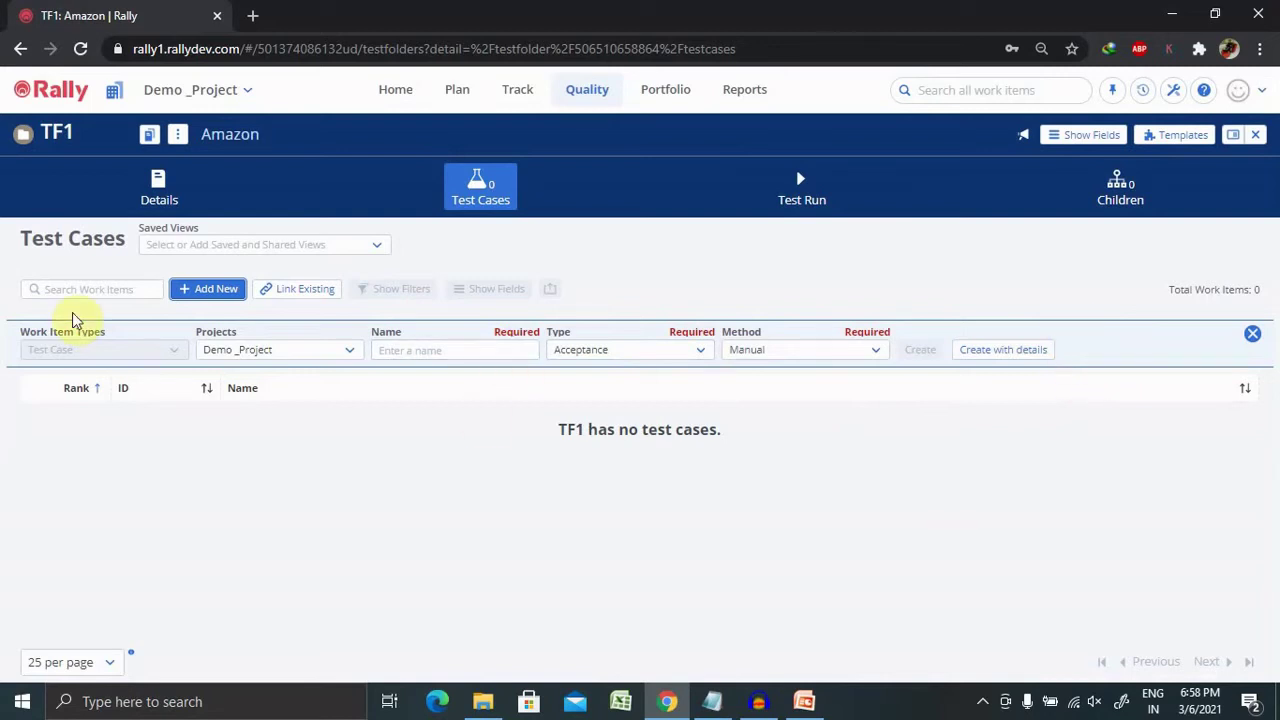
Step: Back on Quality > Test Plan, start a child item under Amazon named Child_Amazon
click(22, 50)
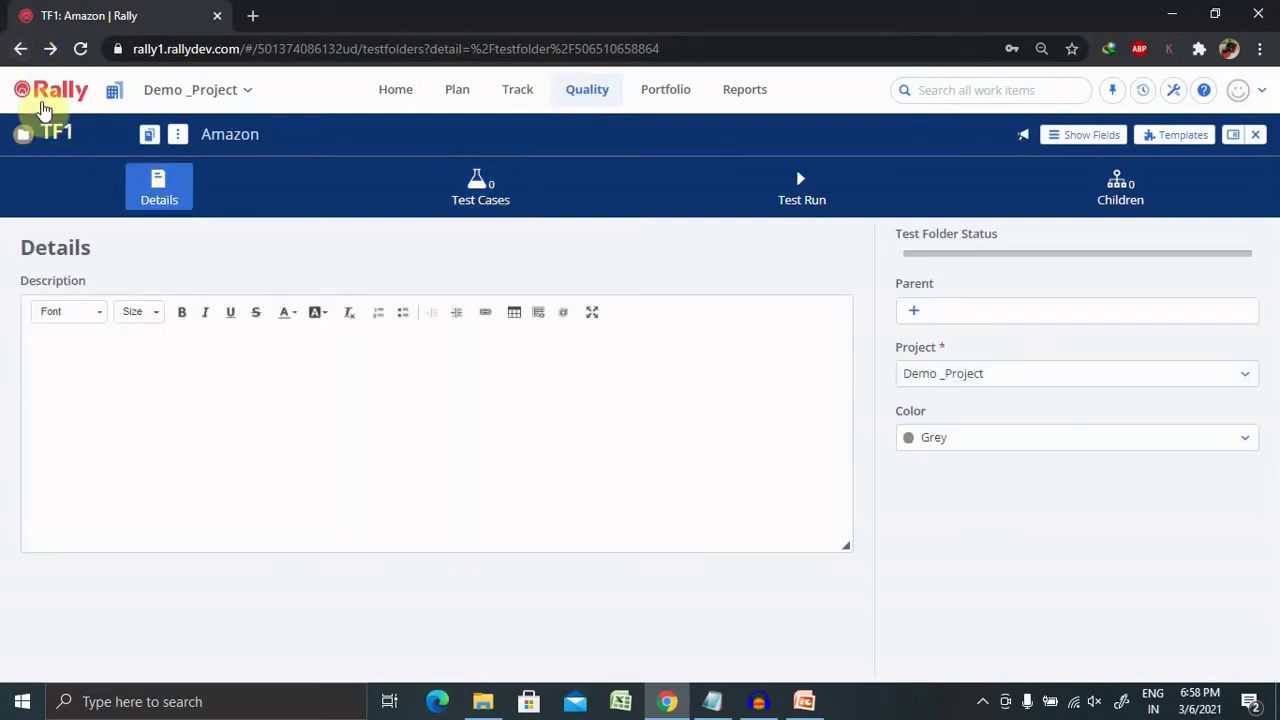
click(615, 99)
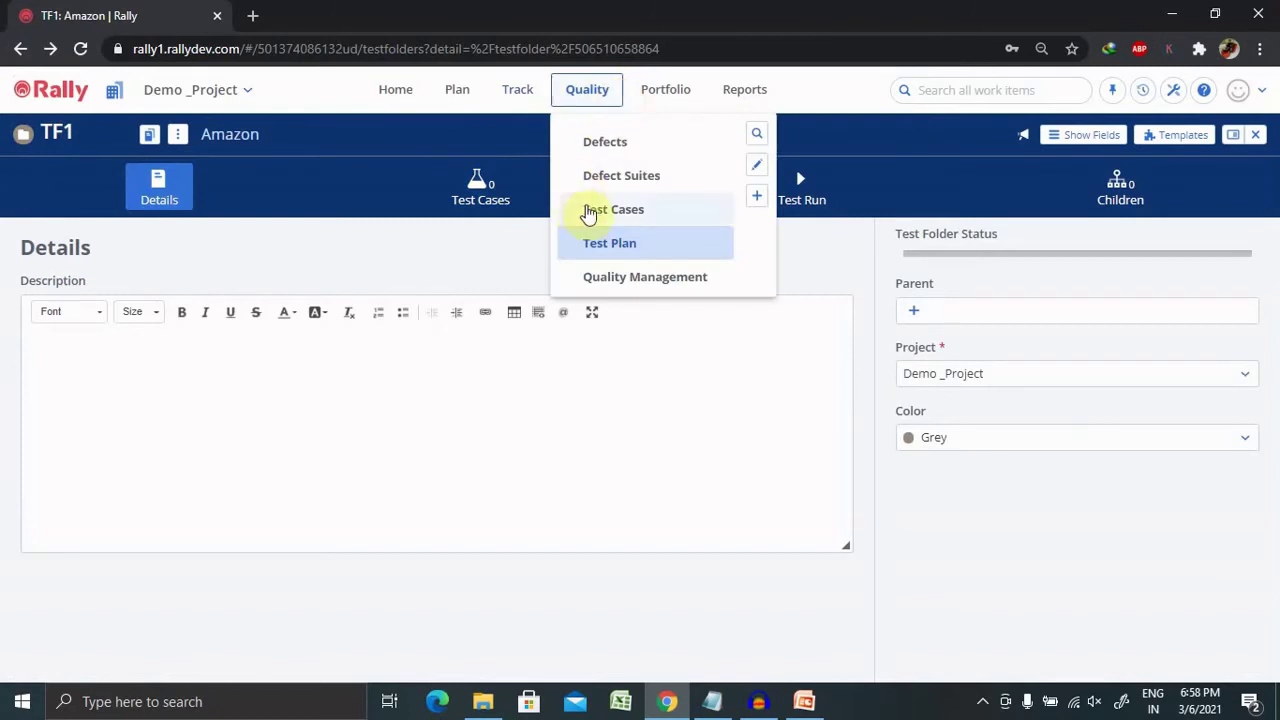
click(612, 245)
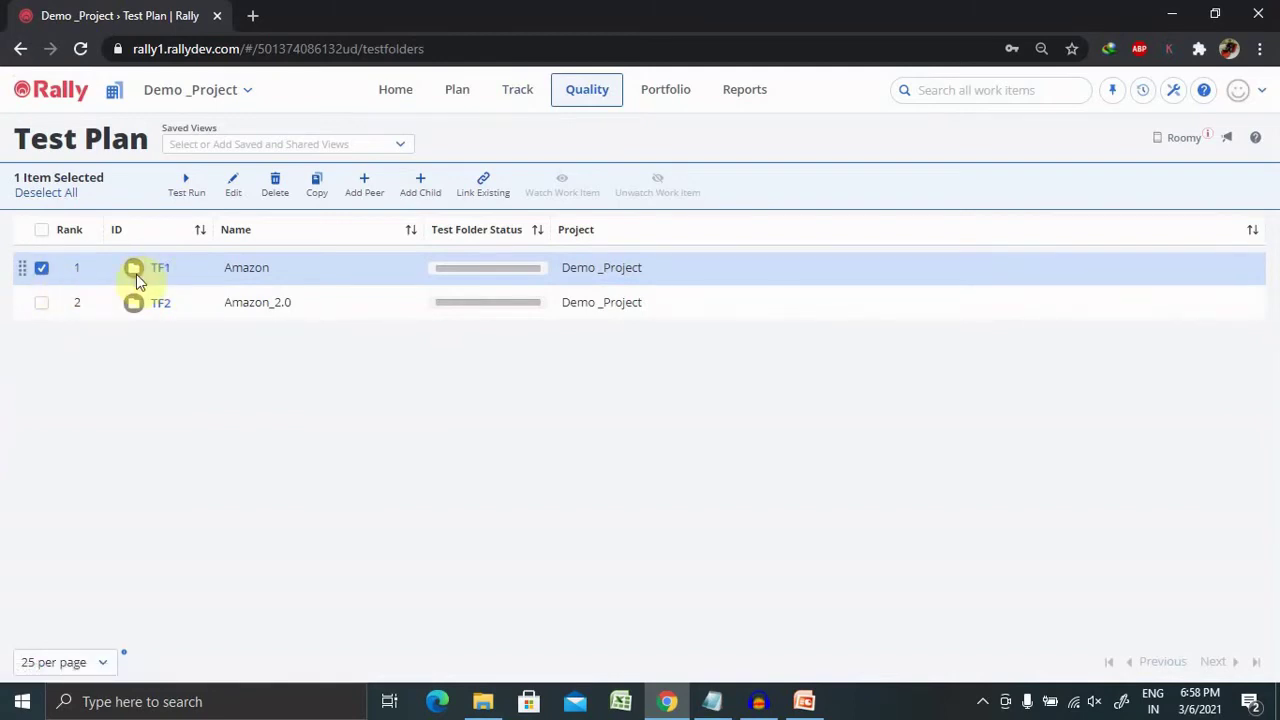
click(421, 200)
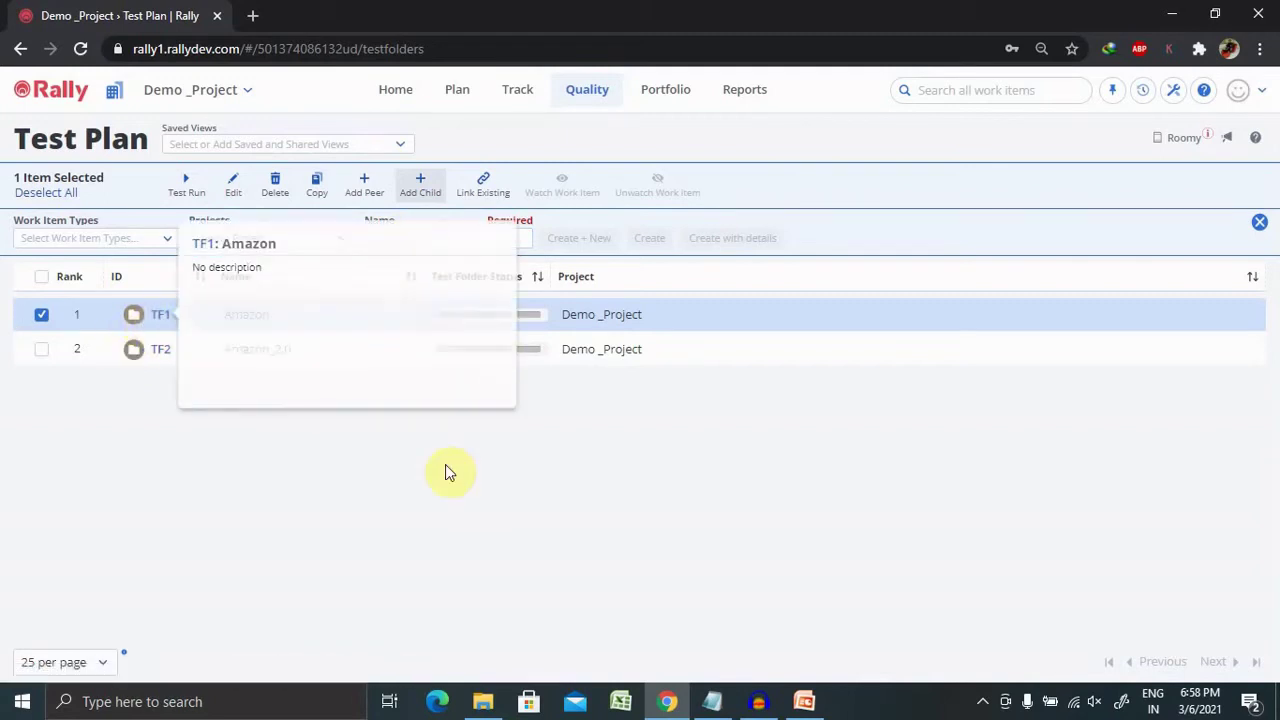
click(423, 244)
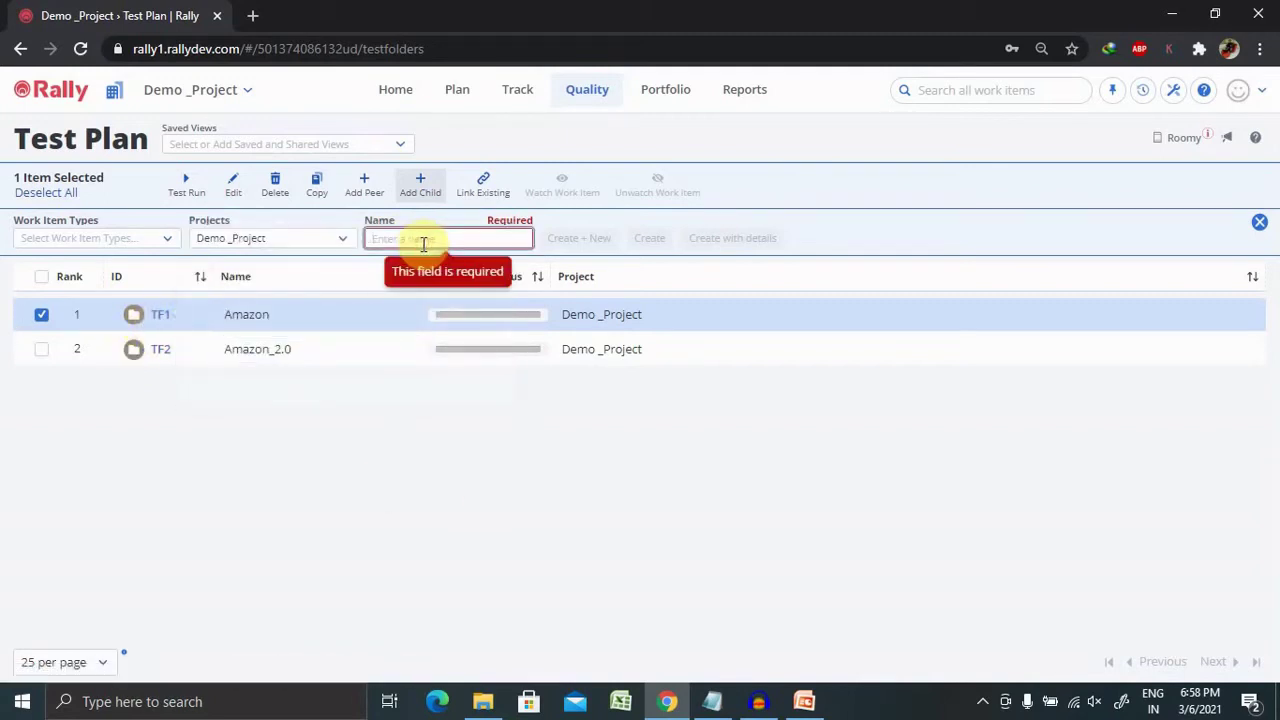
text(Child)
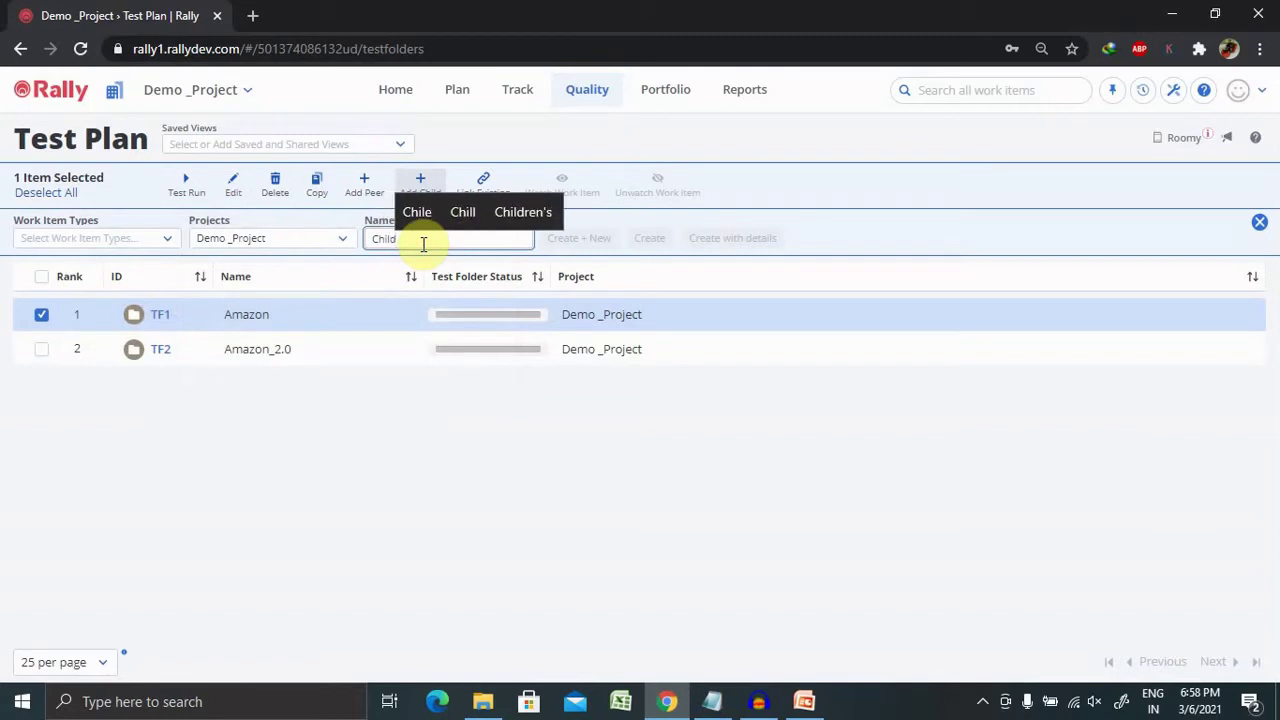
text(_A)
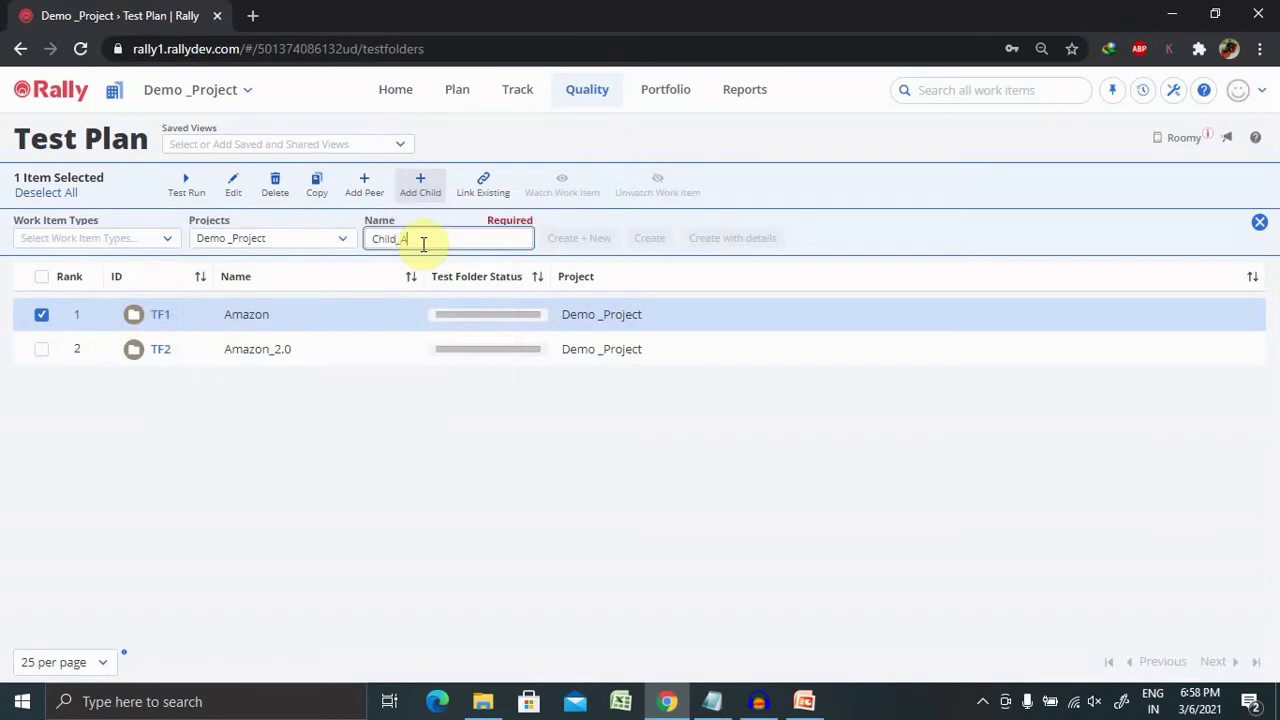
text(mazon)
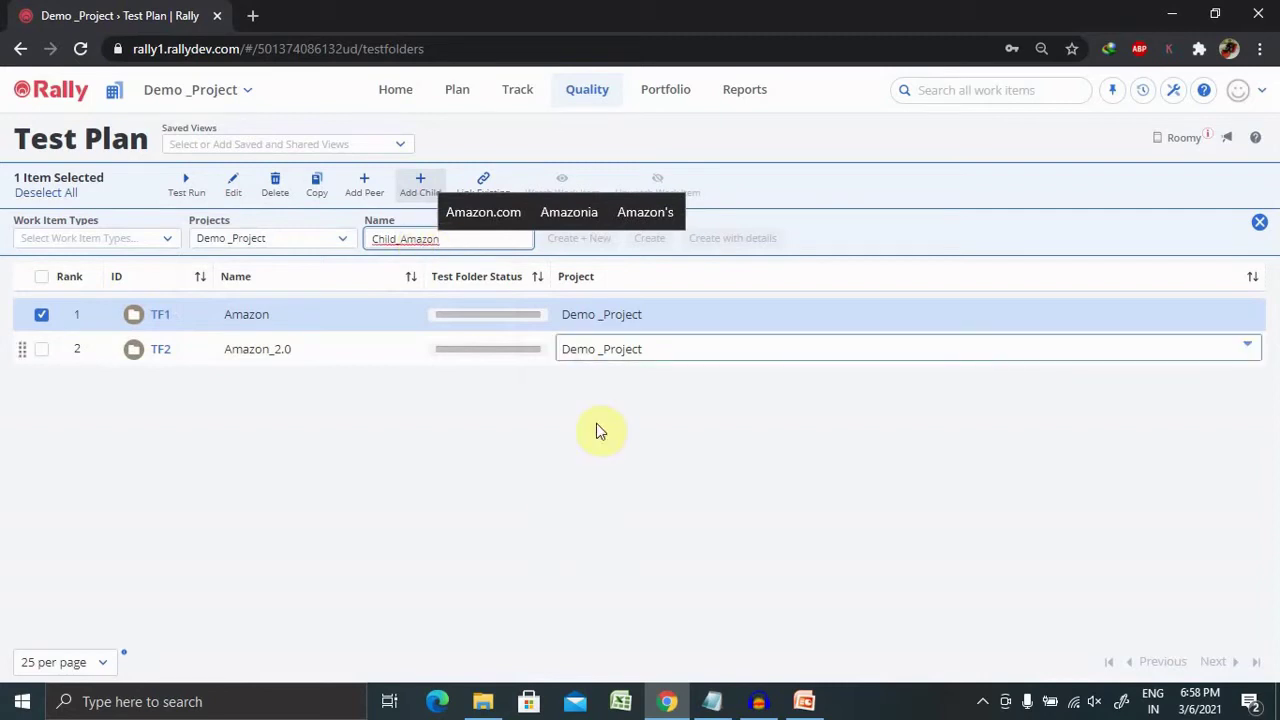
click(609, 483)
Step: Set the child's type to Test Folder, re-enter the name Child_Amazon, and create it
click(170, 242)
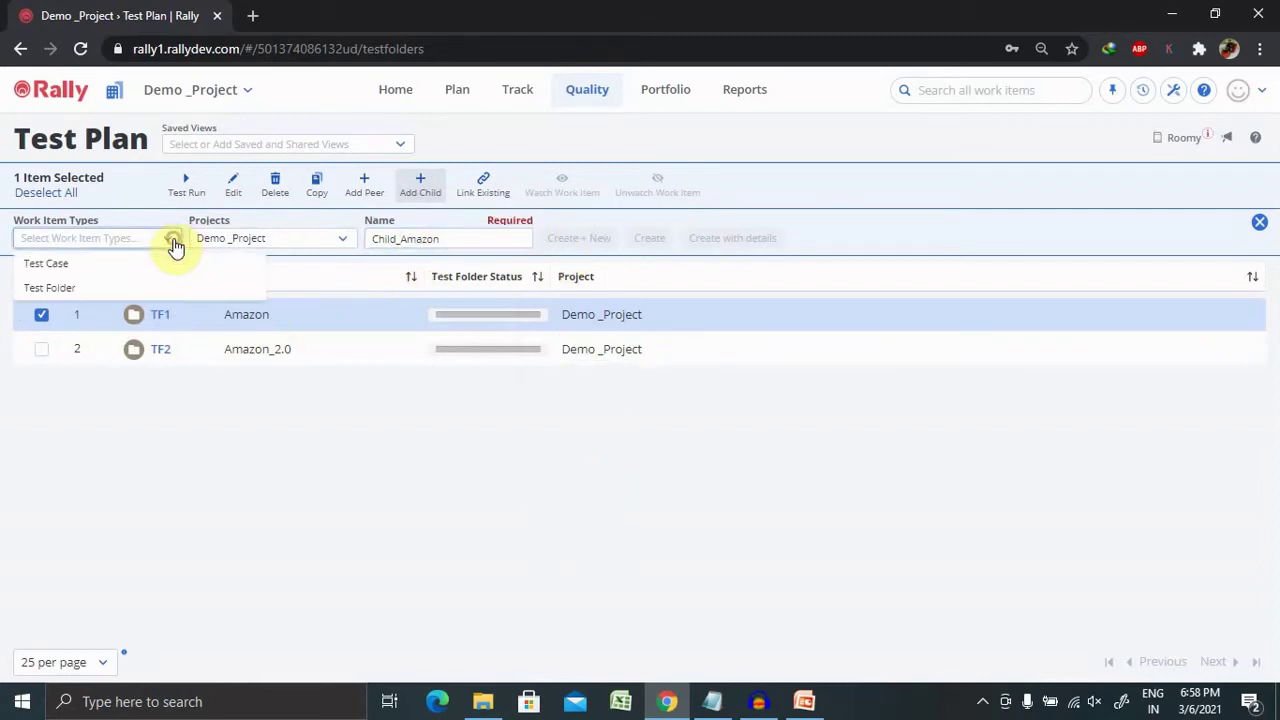
click(62, 288)
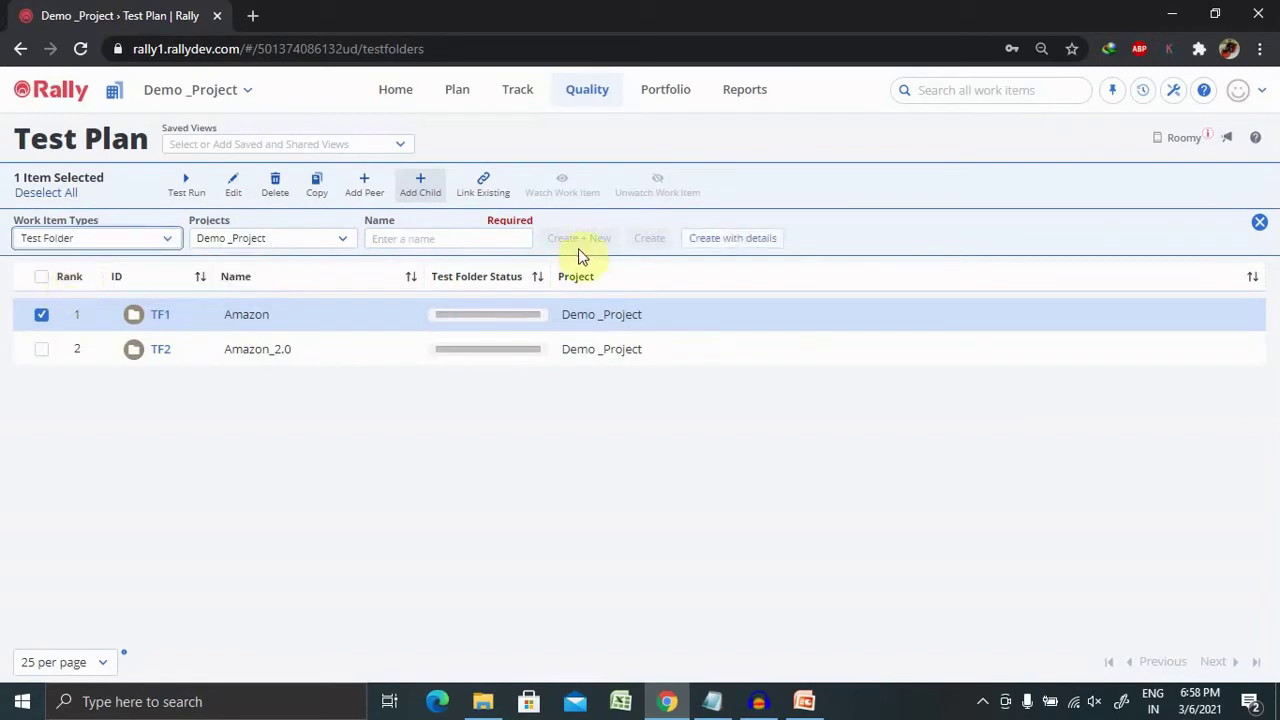
click(427, 247)
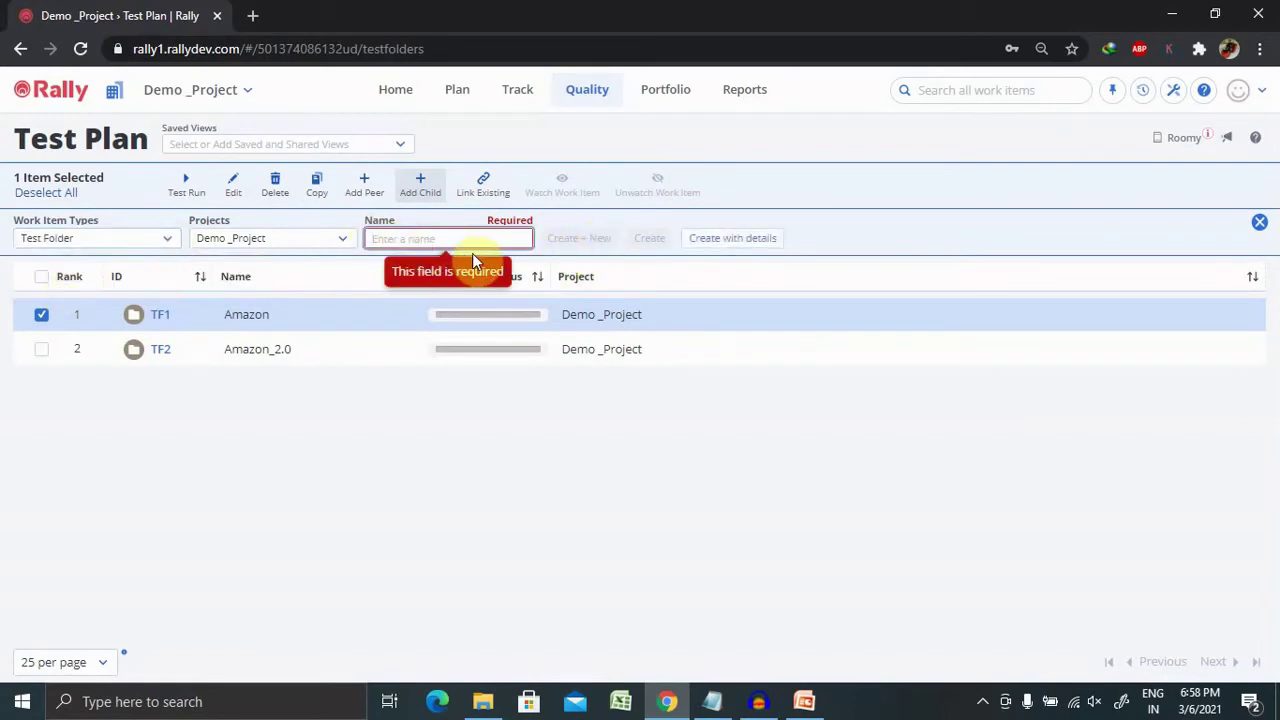
text(Chile)
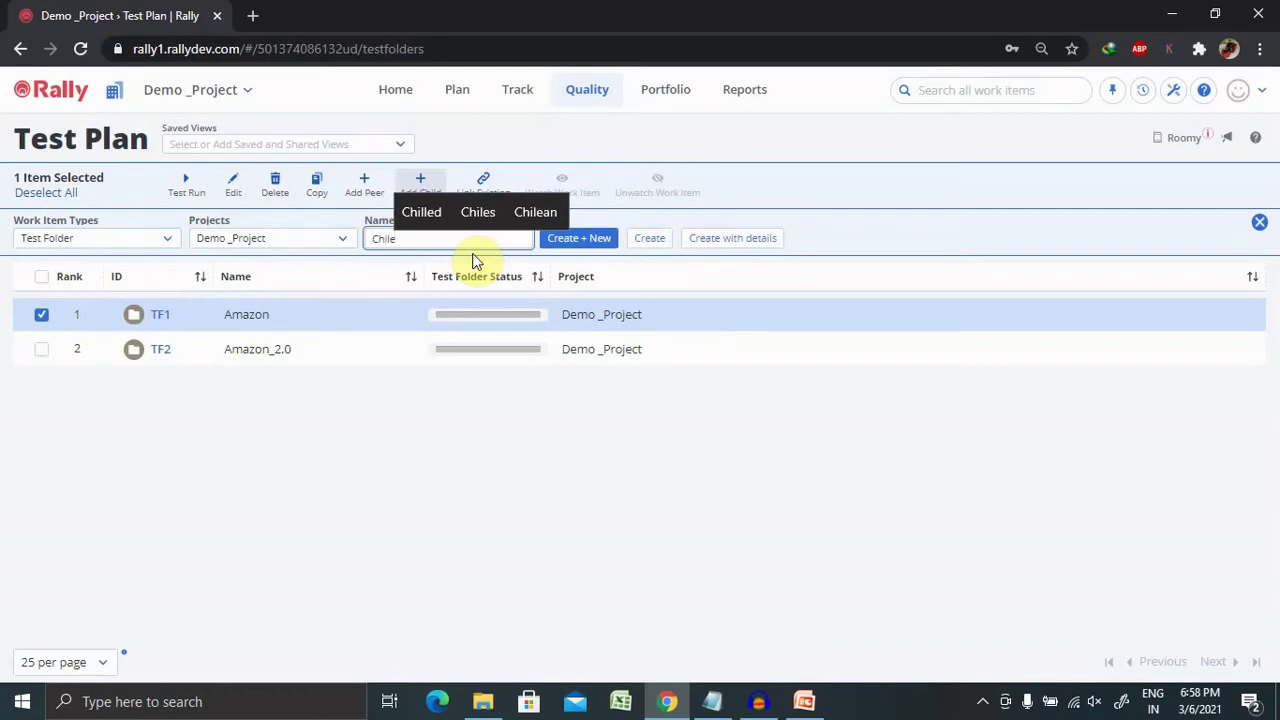
key(BackSpace)
text(d )
text(Amazon)
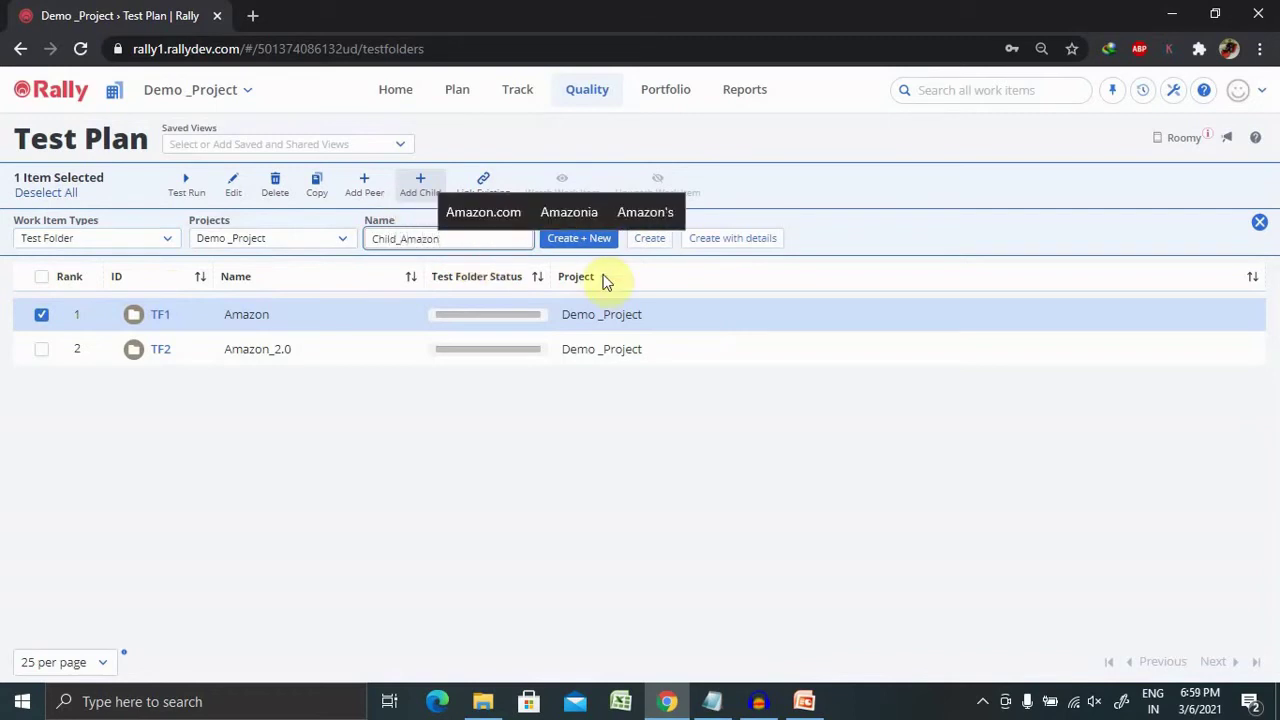
click(593, 248)
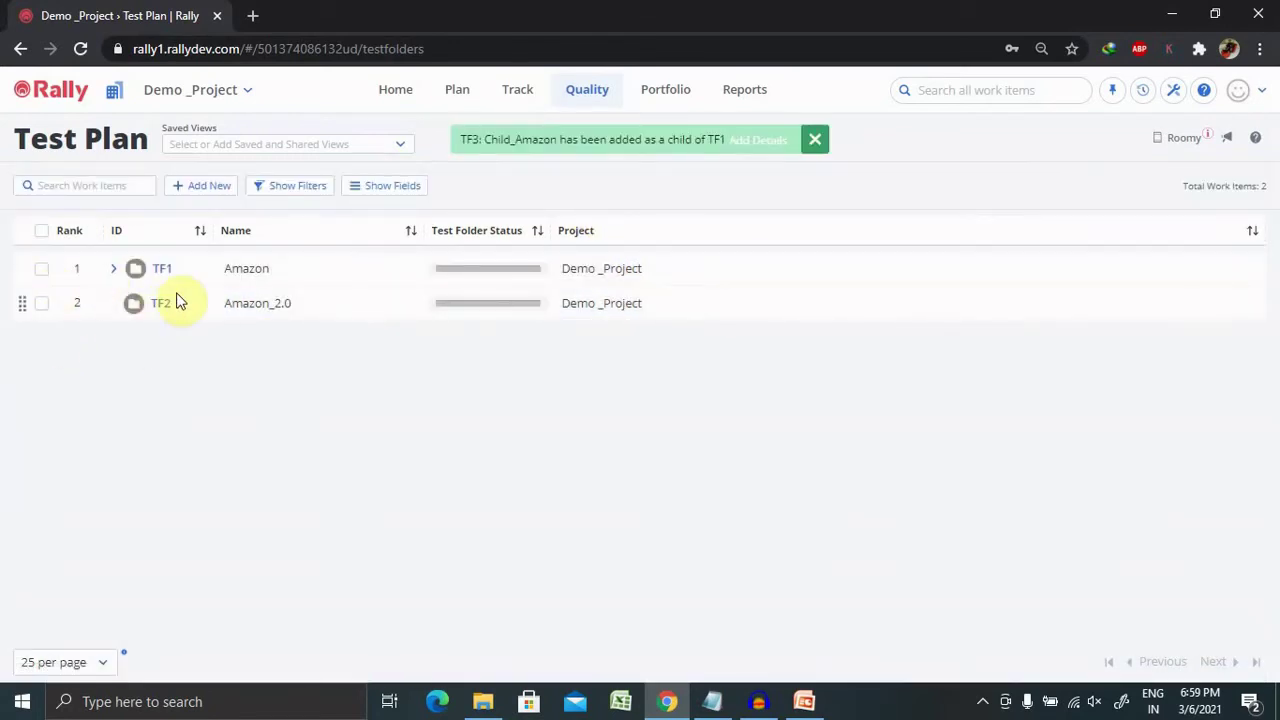
Step: Open the Amazon folder's detail page, then return to the Test Plan
click(41, 270)
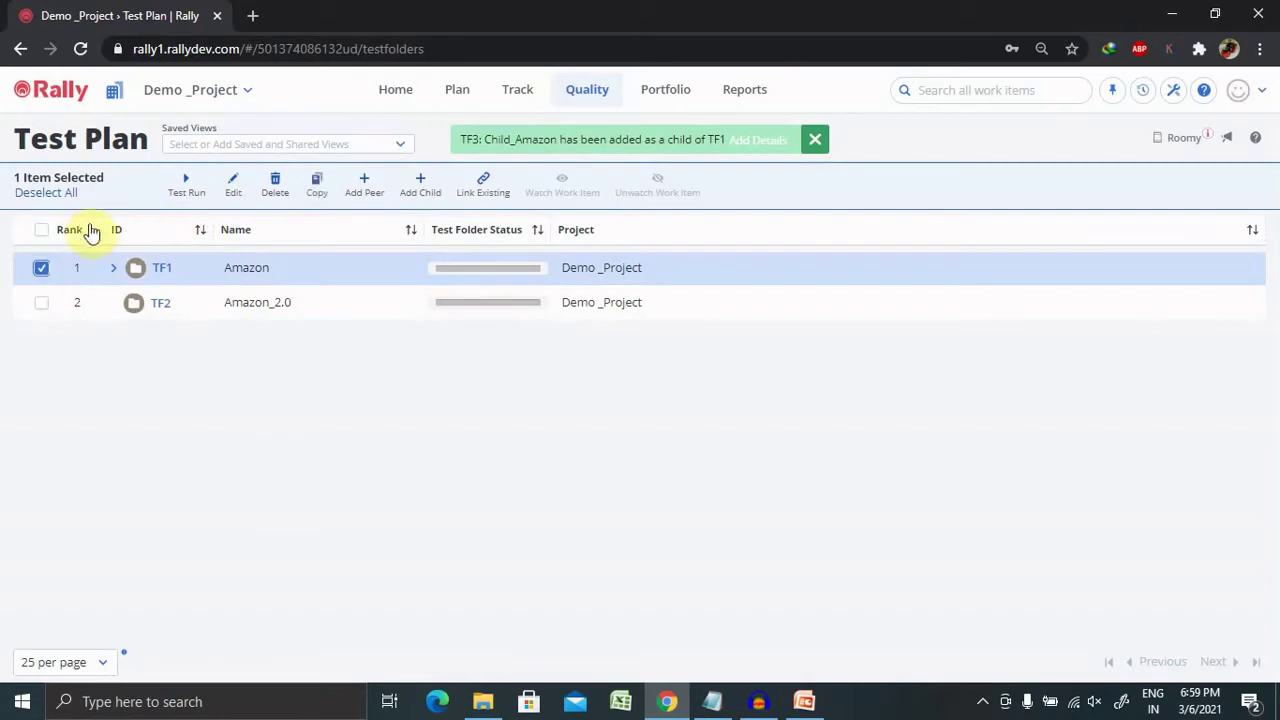
click(41, 268)
click(155, 272)
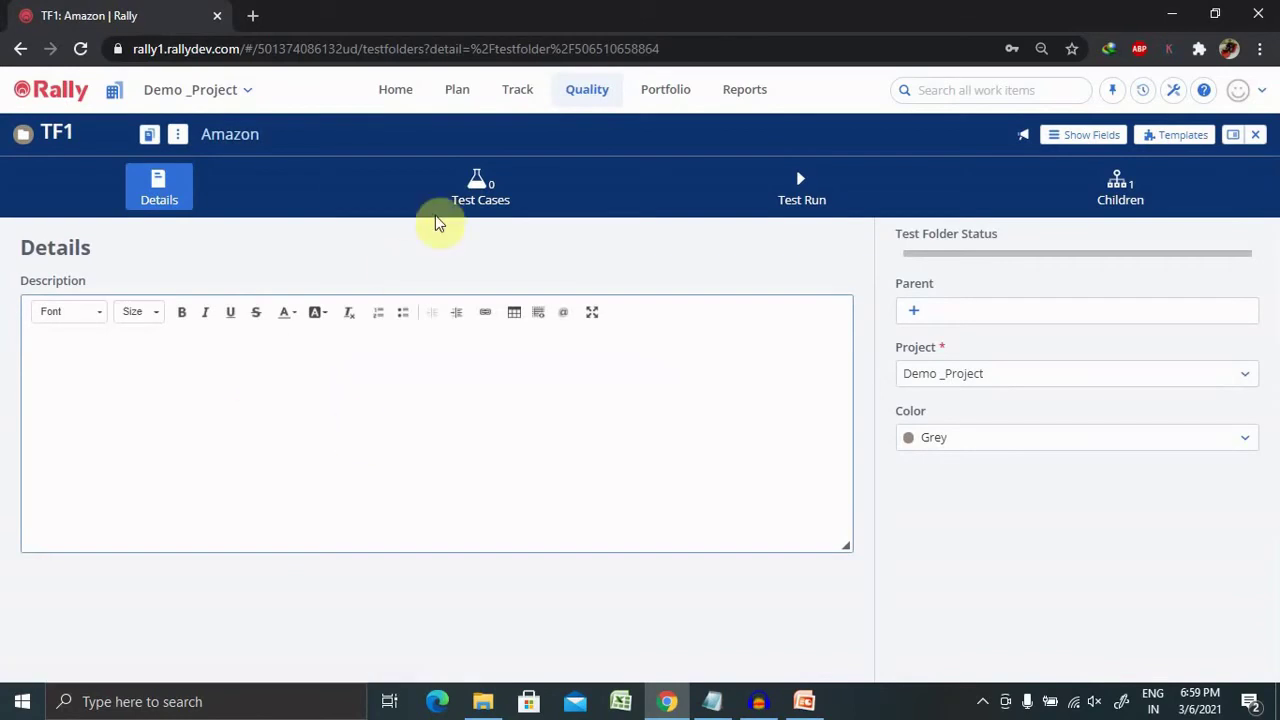
click(588, 96)
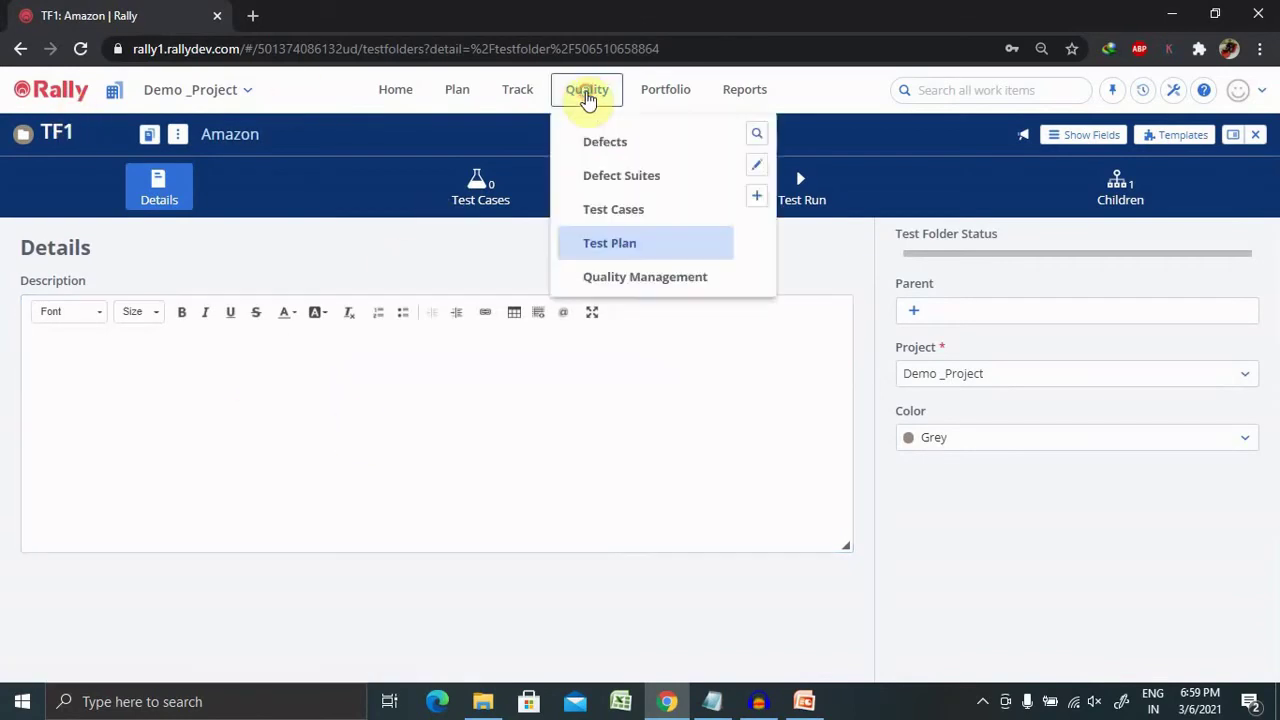
click(609, 244)
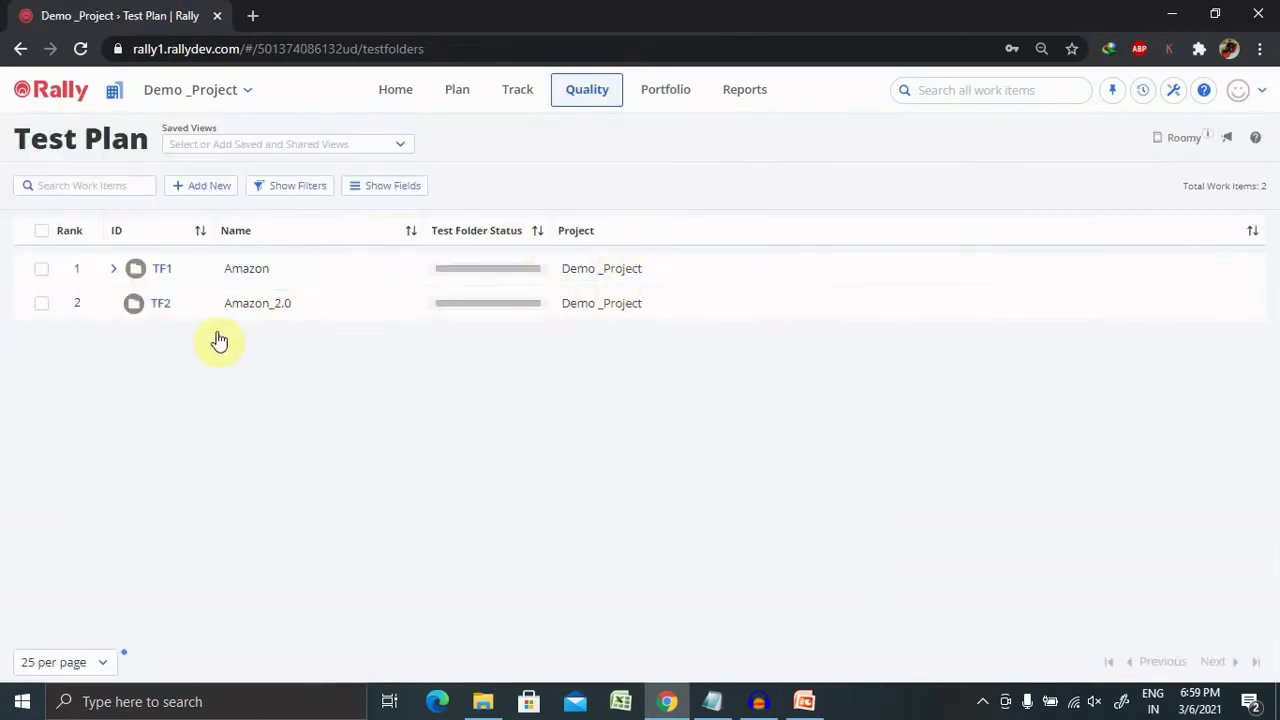
Step: Expand the Amazon folder so TF3 Child_Amazon shows nested beneath it
click(39, 274)
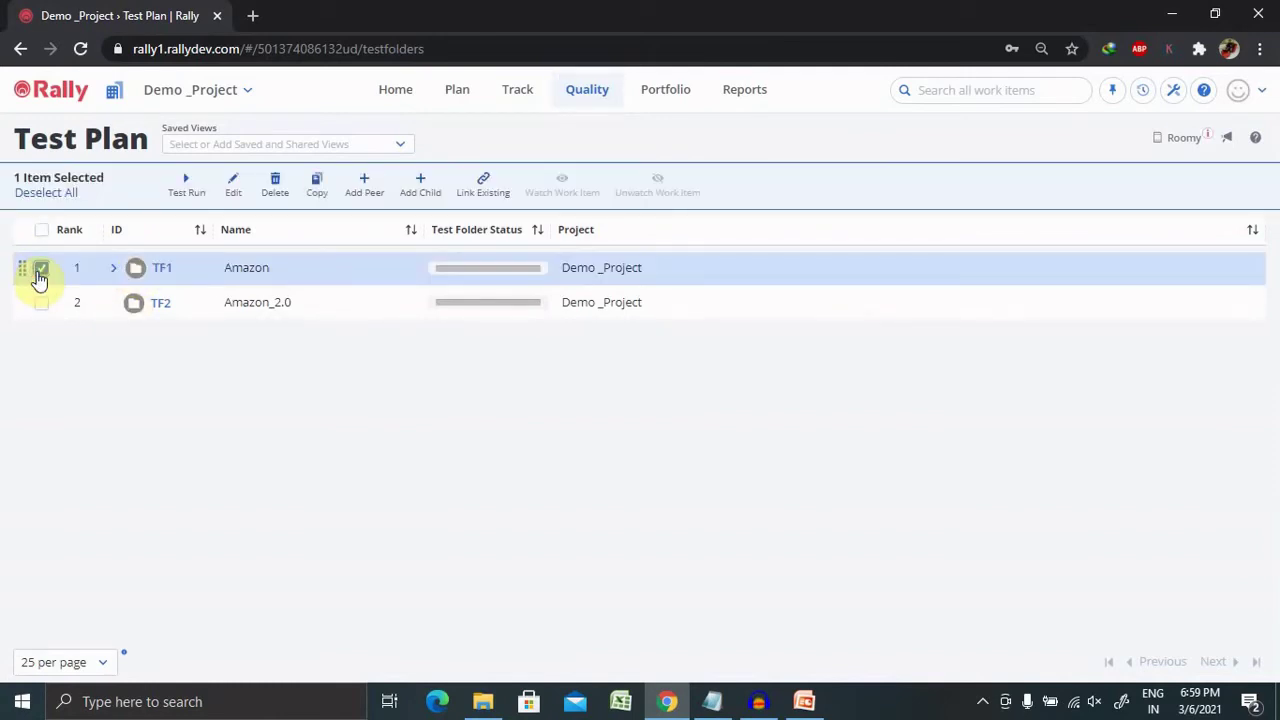
click(39, 272)
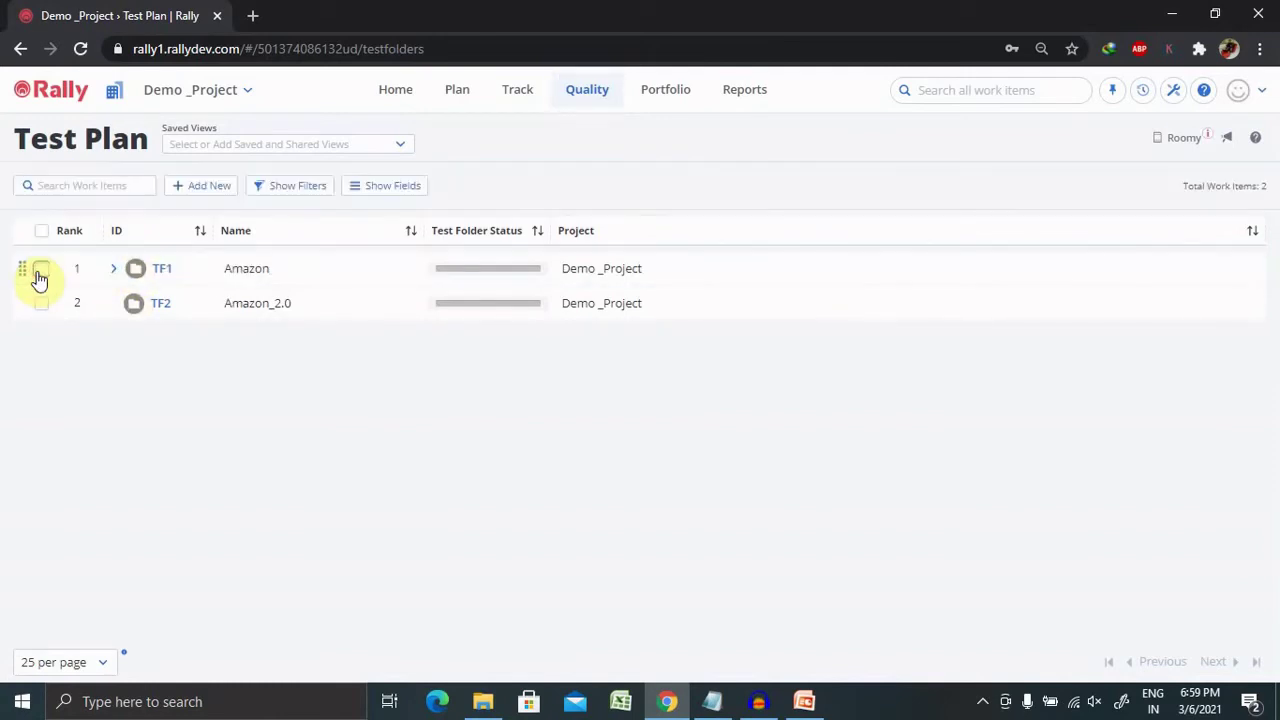
click(207, 188)
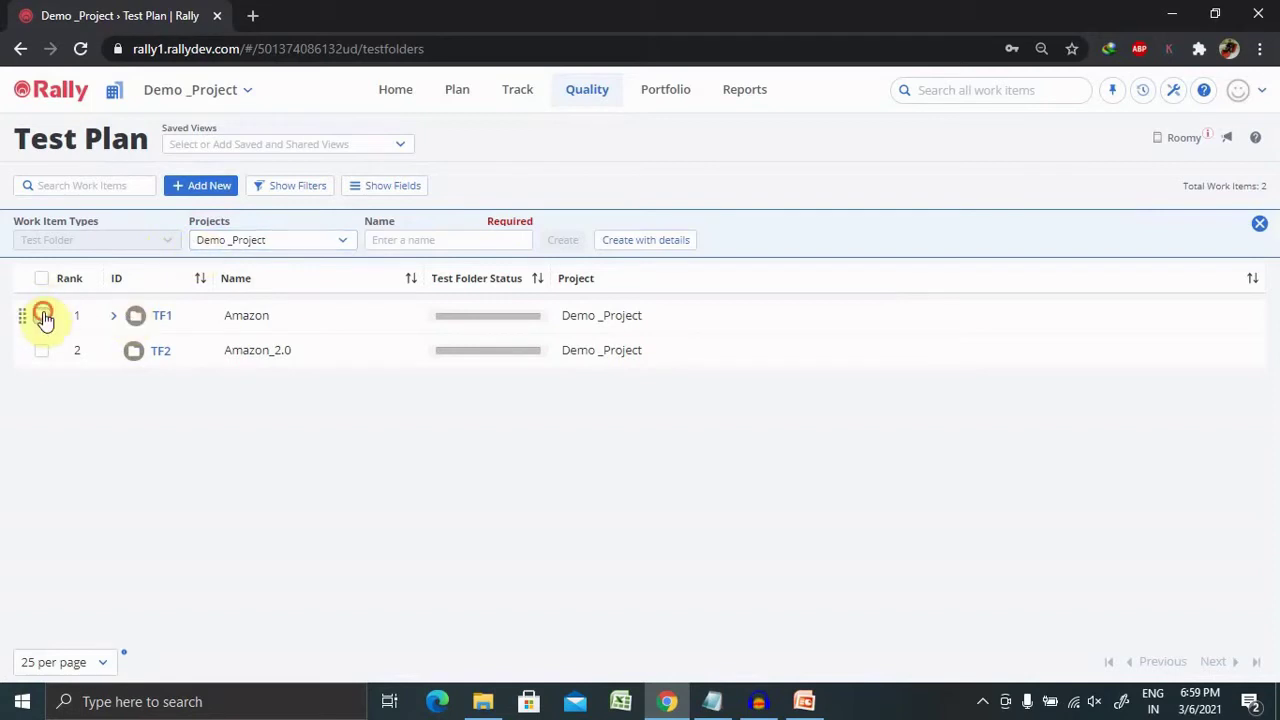
click(41, 315)
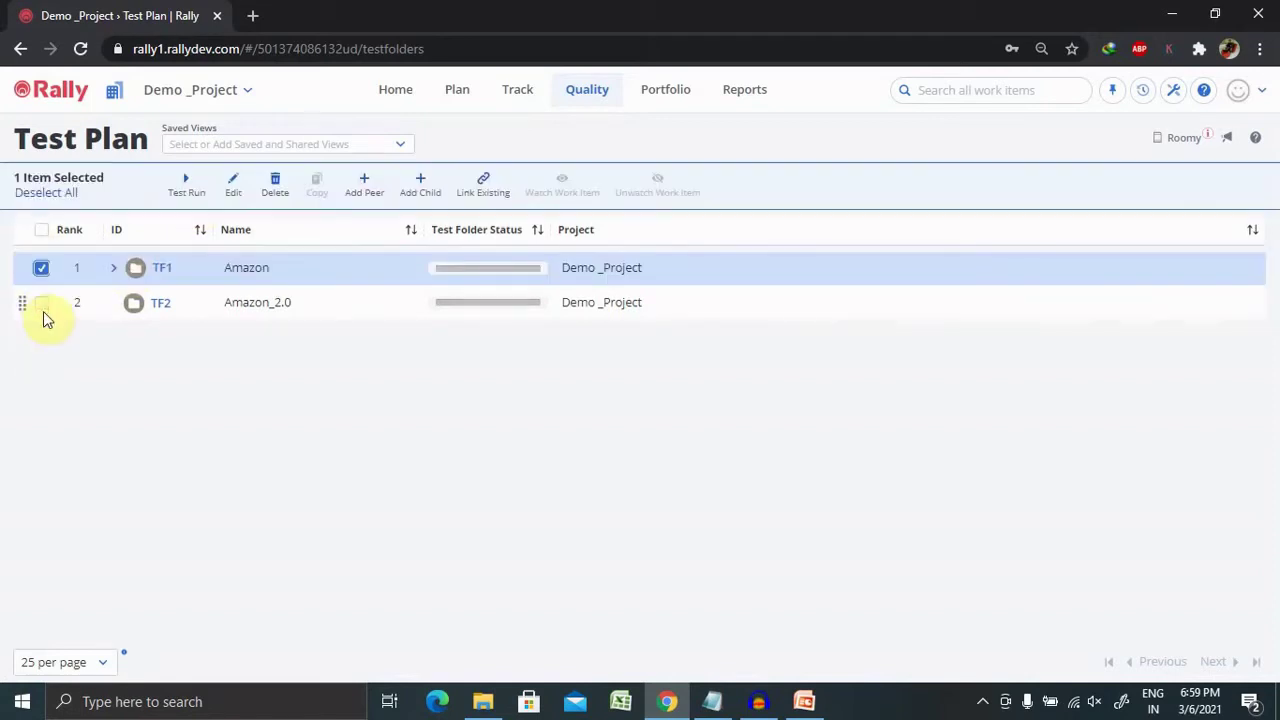
click(113, 269)
click(243, 311)
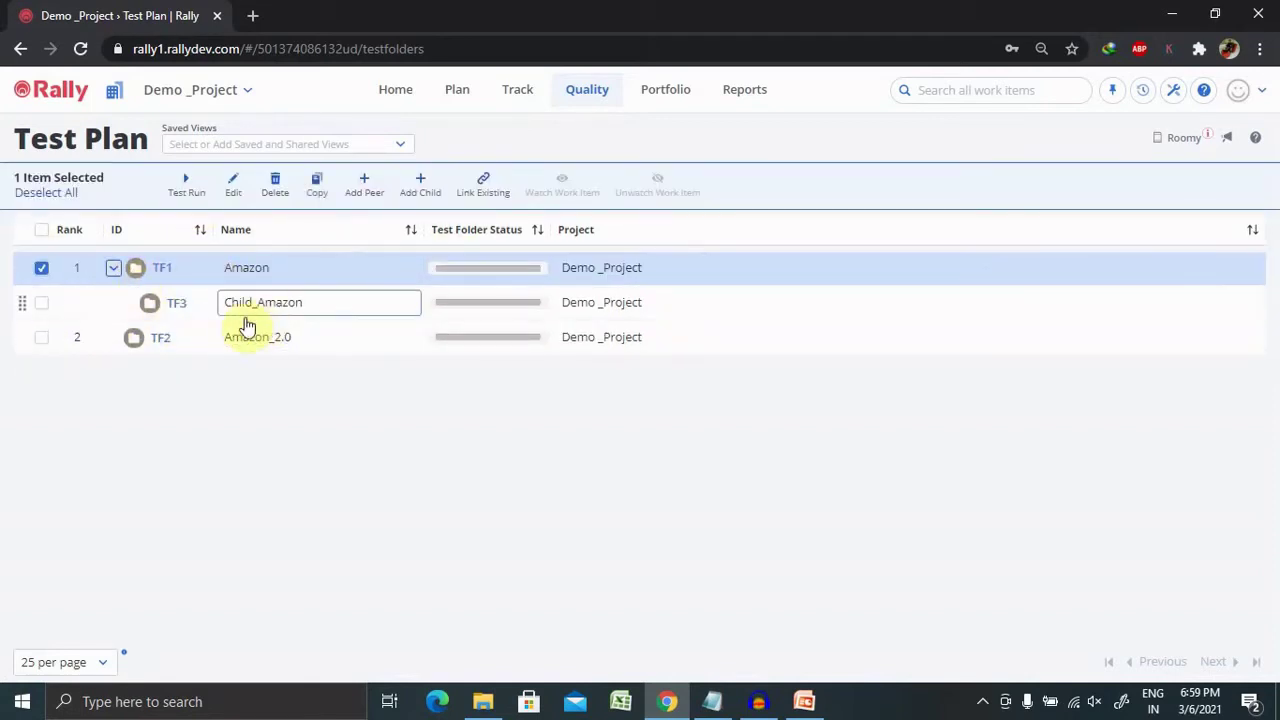
click(231, 276)
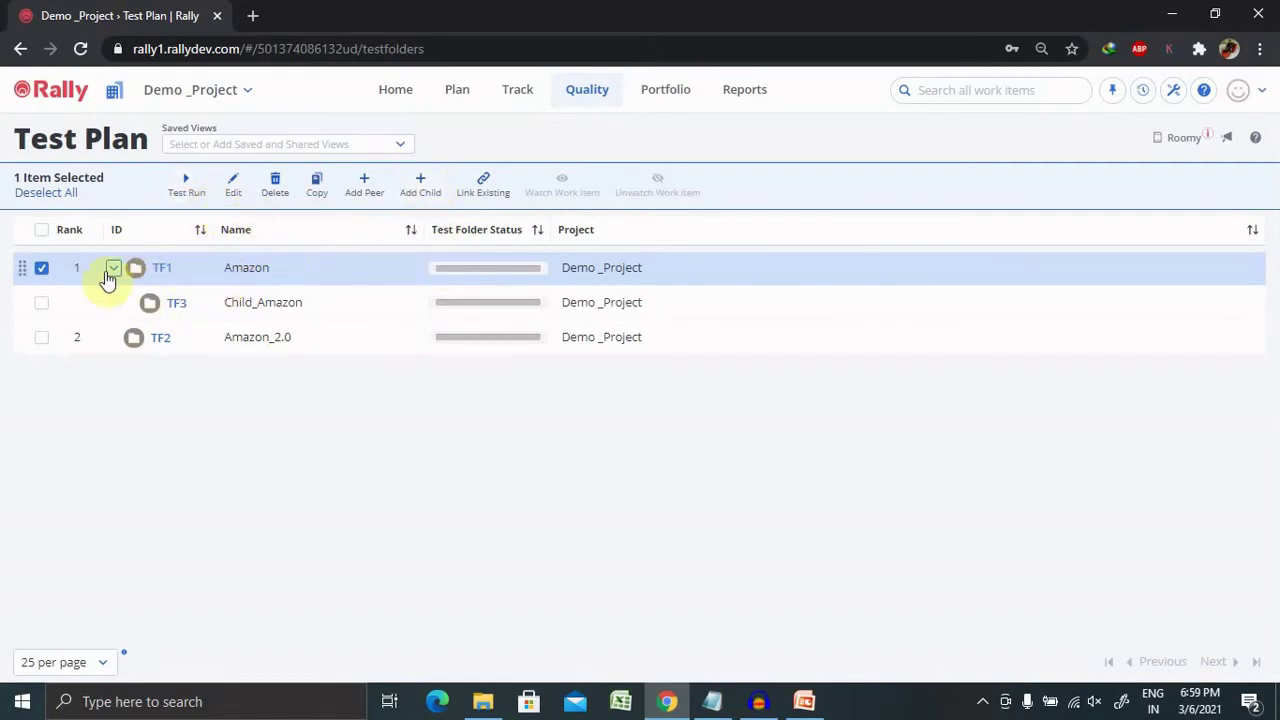
click(41, 268)
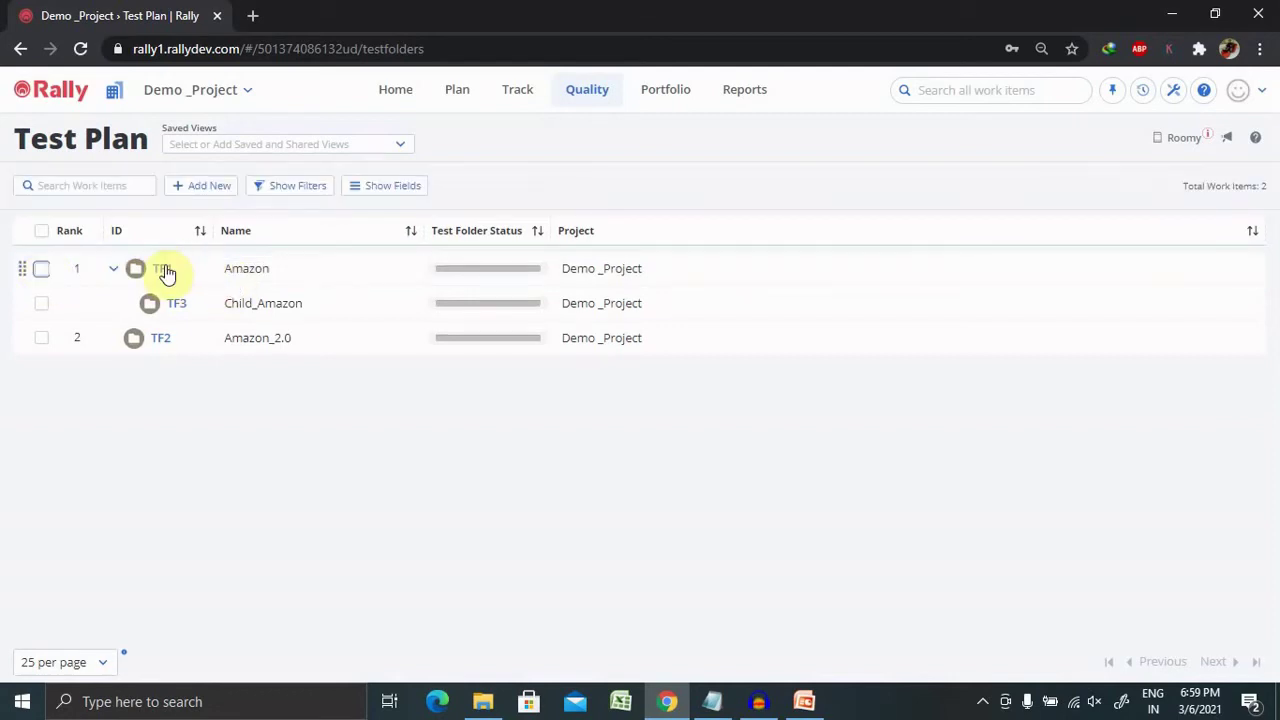
Step: Start an inline new-folder row, leave its Name field, and open the Quality pages menu
click(205, 188)
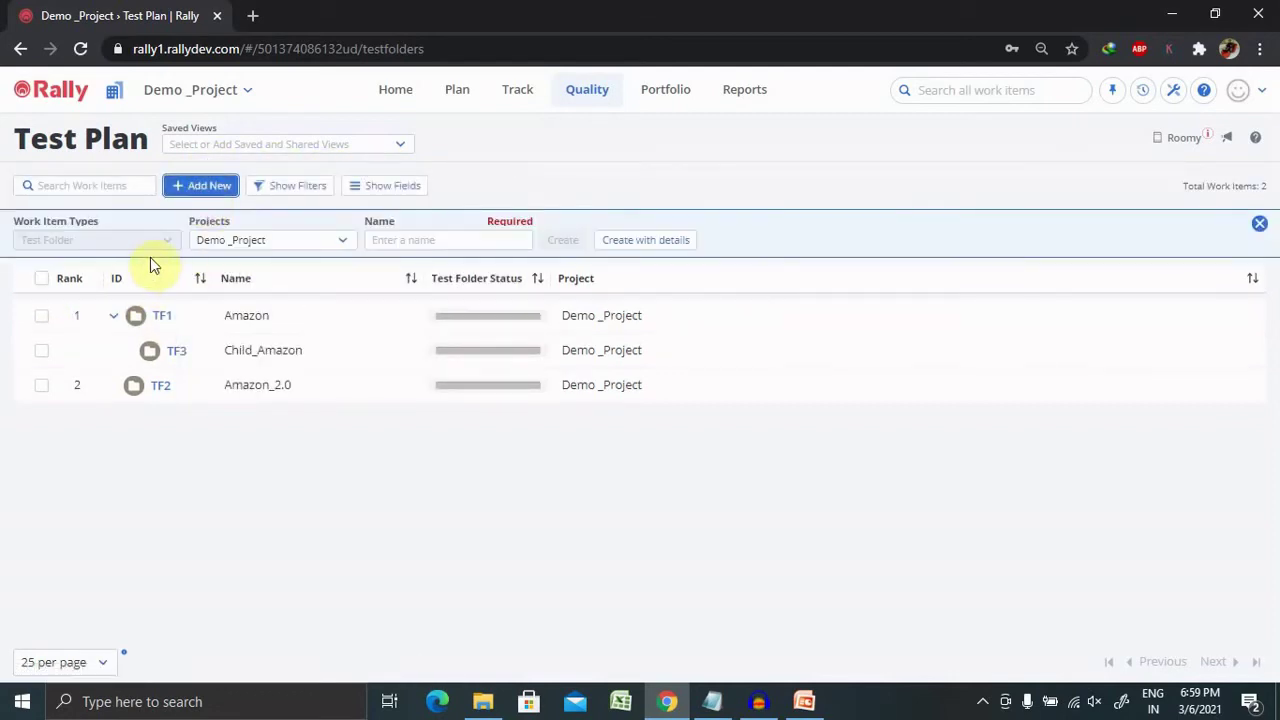
click(404, 239)
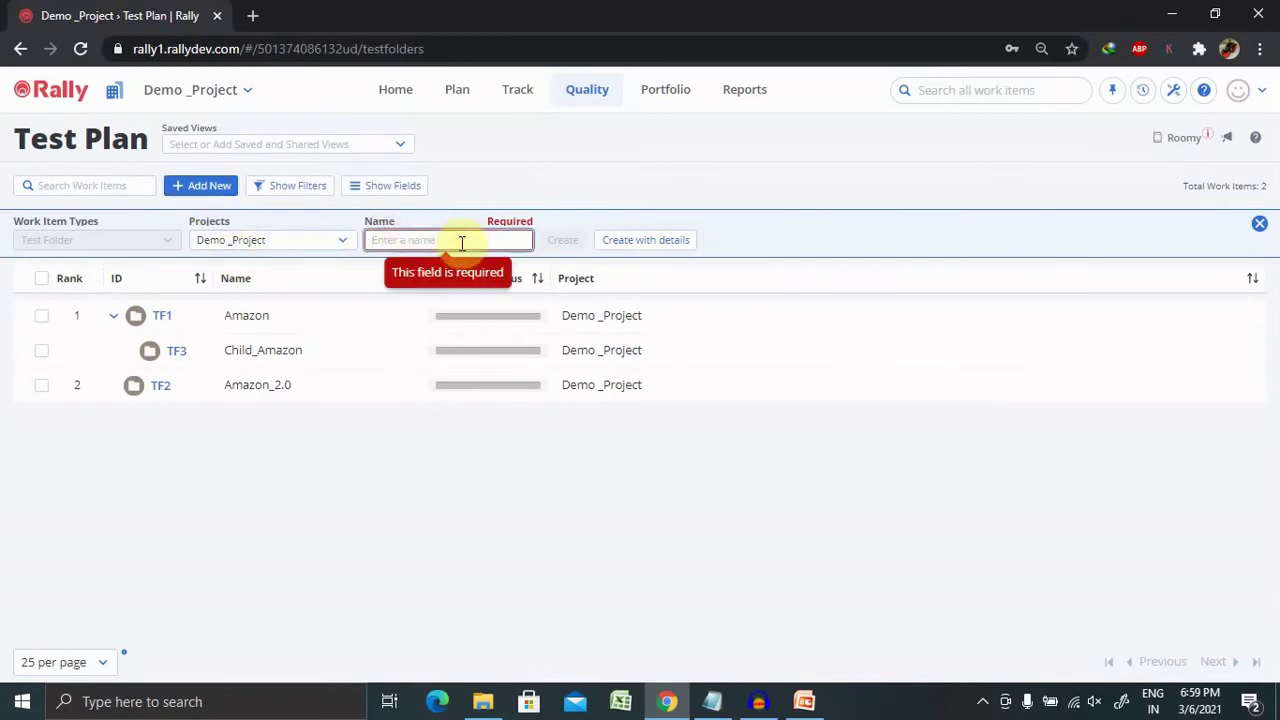
click(120, 190)
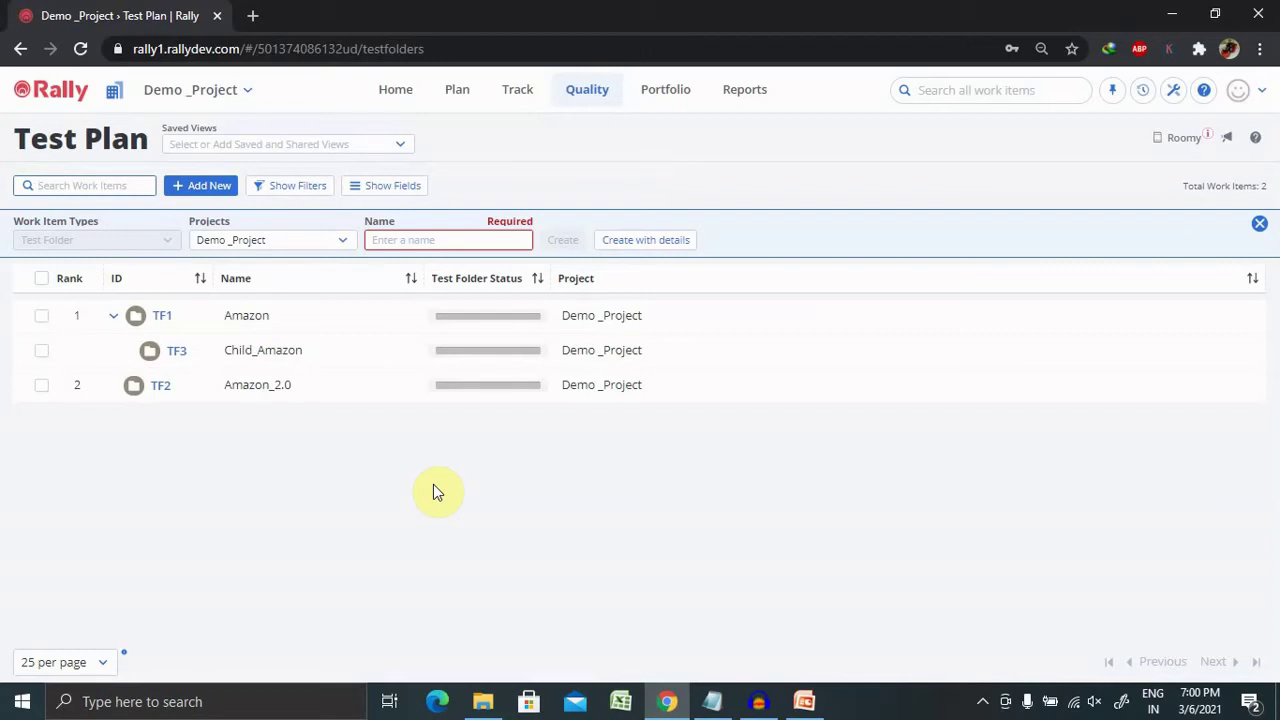
click(598, 98)
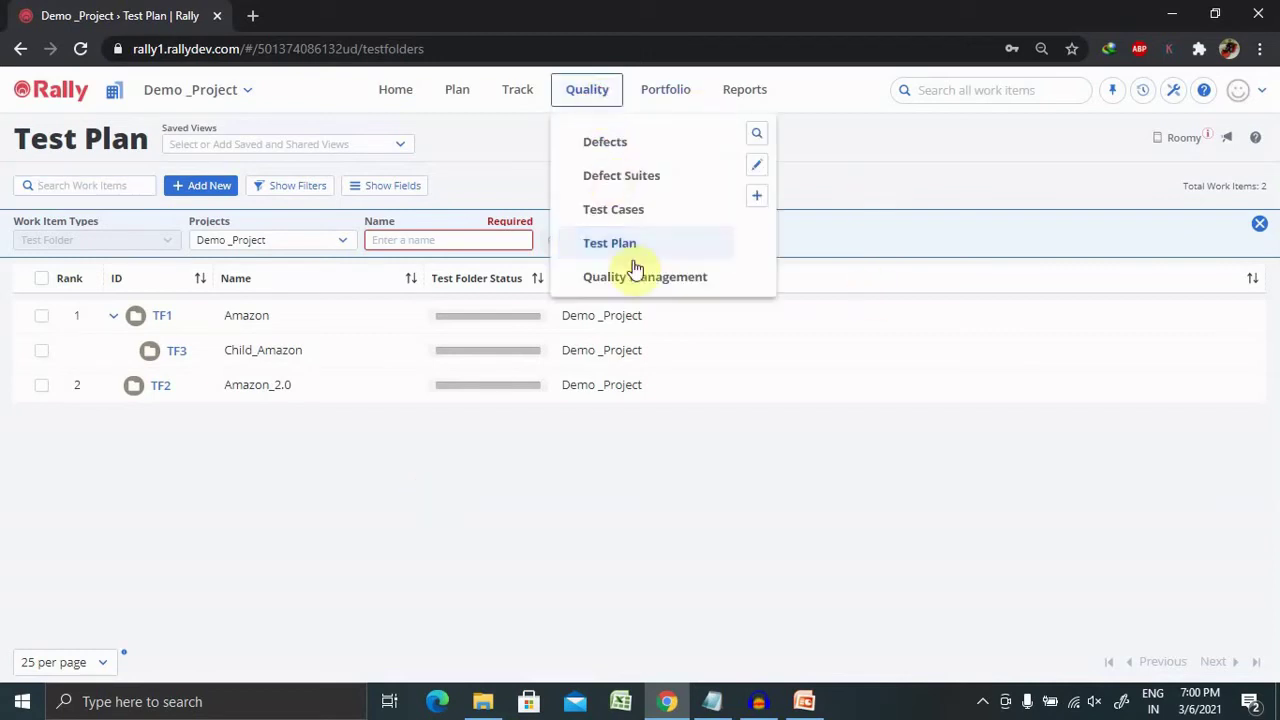
Step: Start a new test case from the Test Cases page and open its full form
click(630, 211)
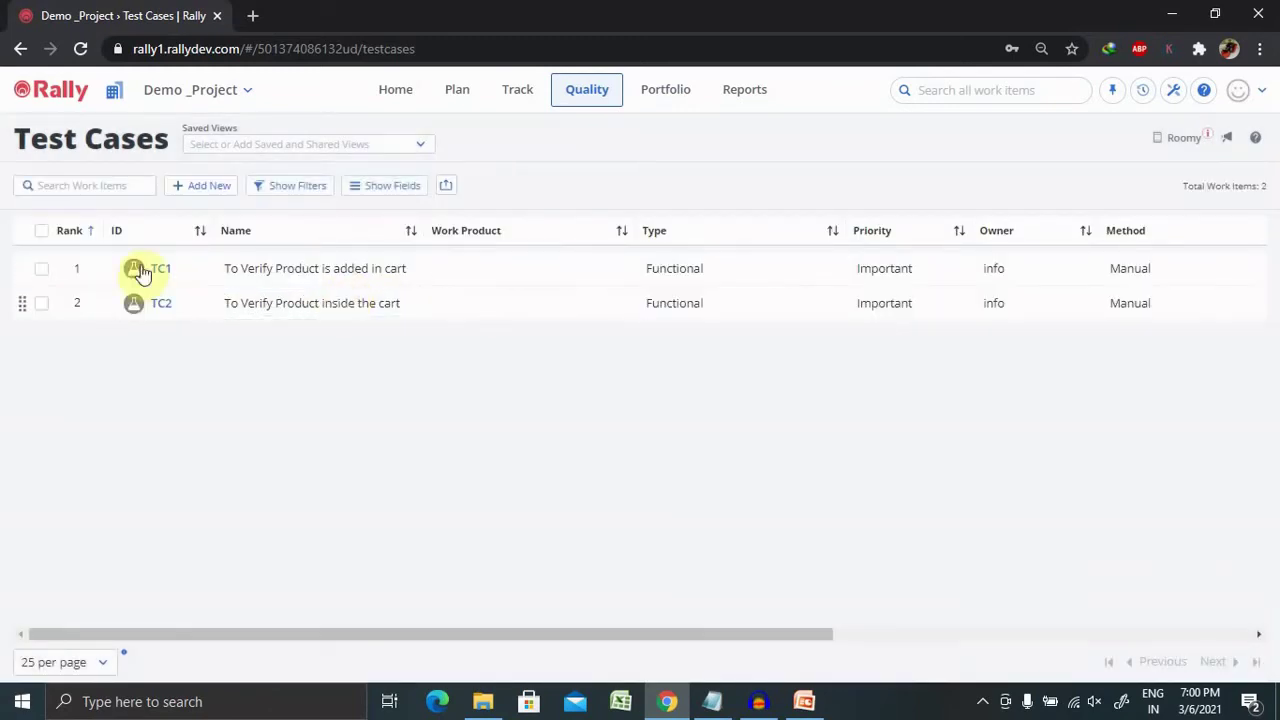
click(207, 188)
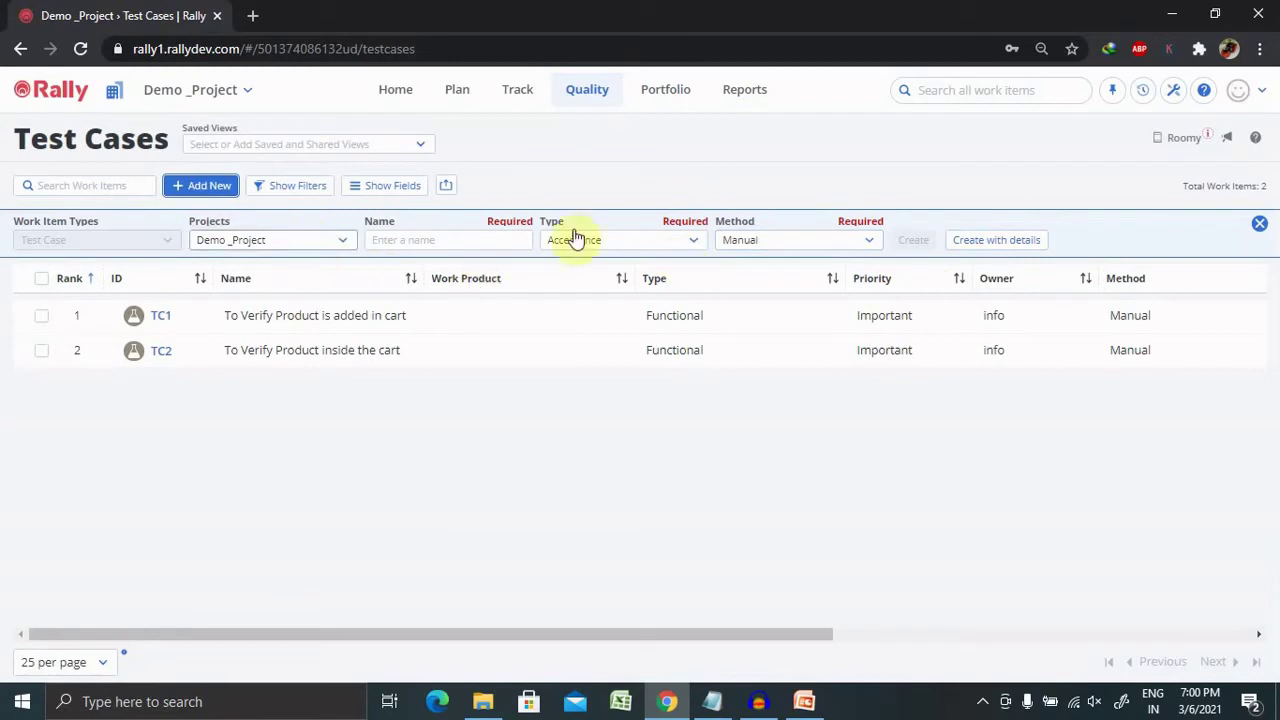
click(449, 236)
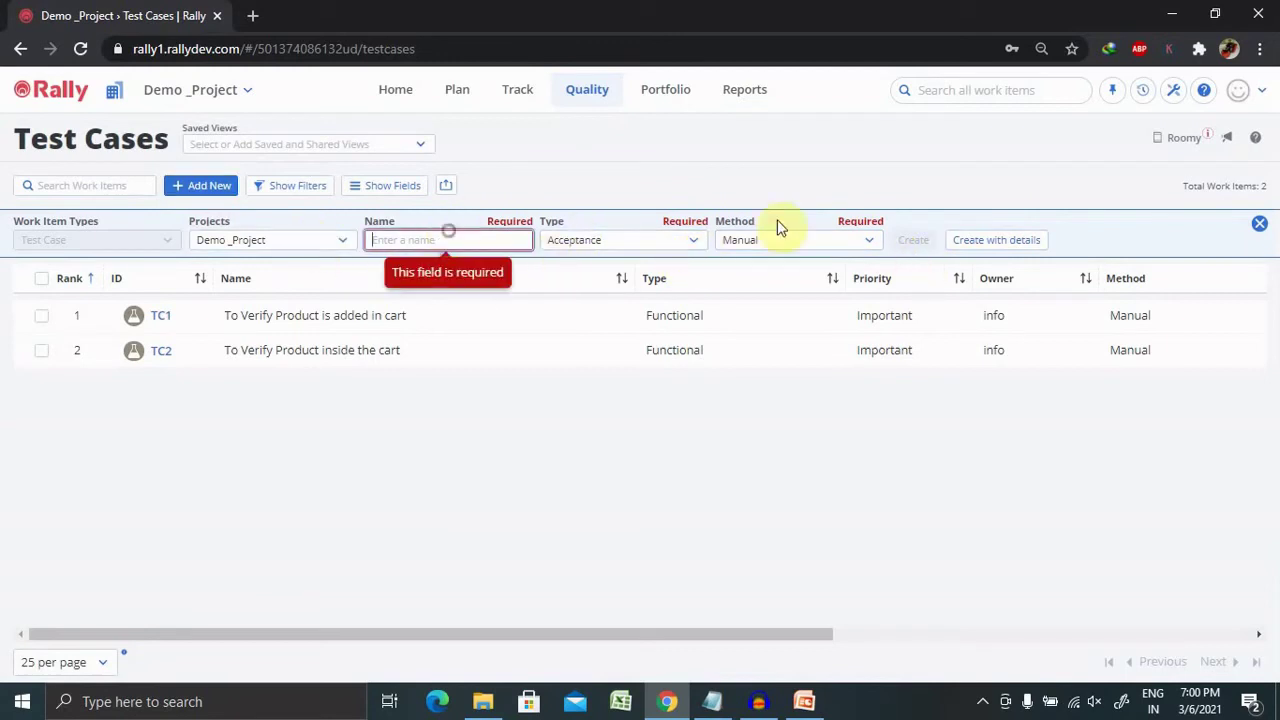
click(1006, 242)
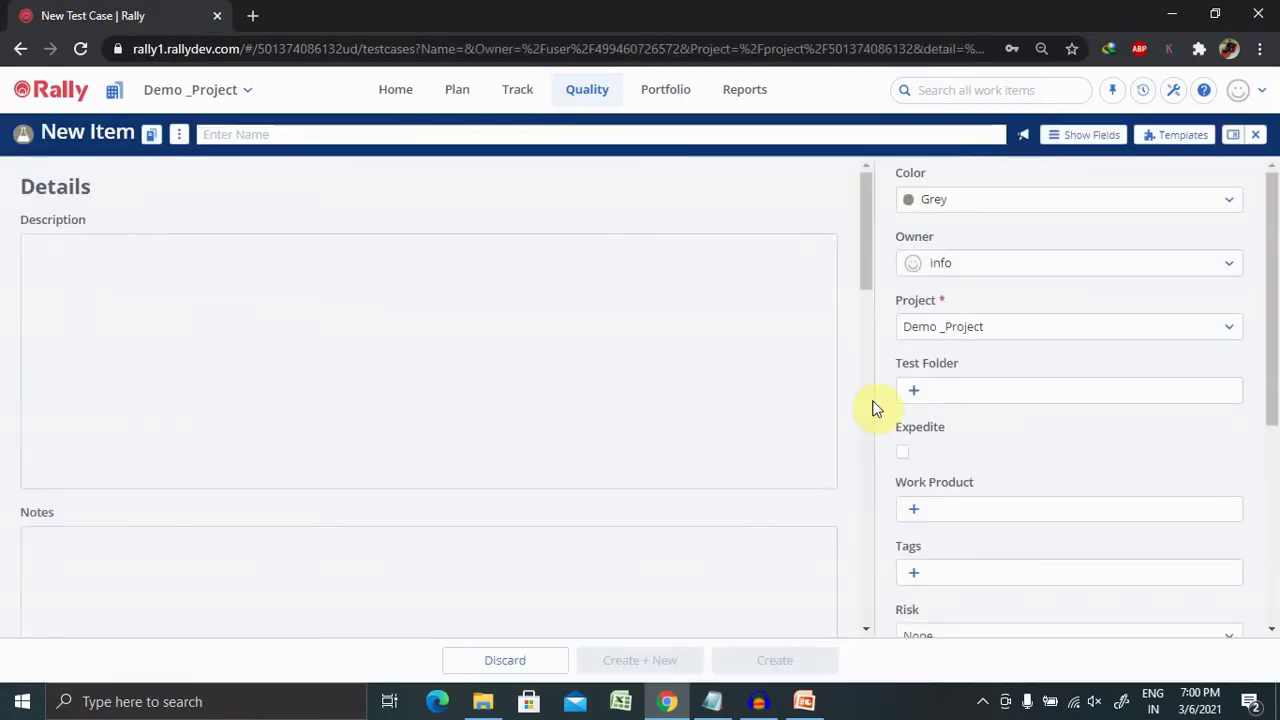
Step: Name the test case 'Amazon test' and set its test folder to TF1: Amazon
click(359, 137)
text(Am)
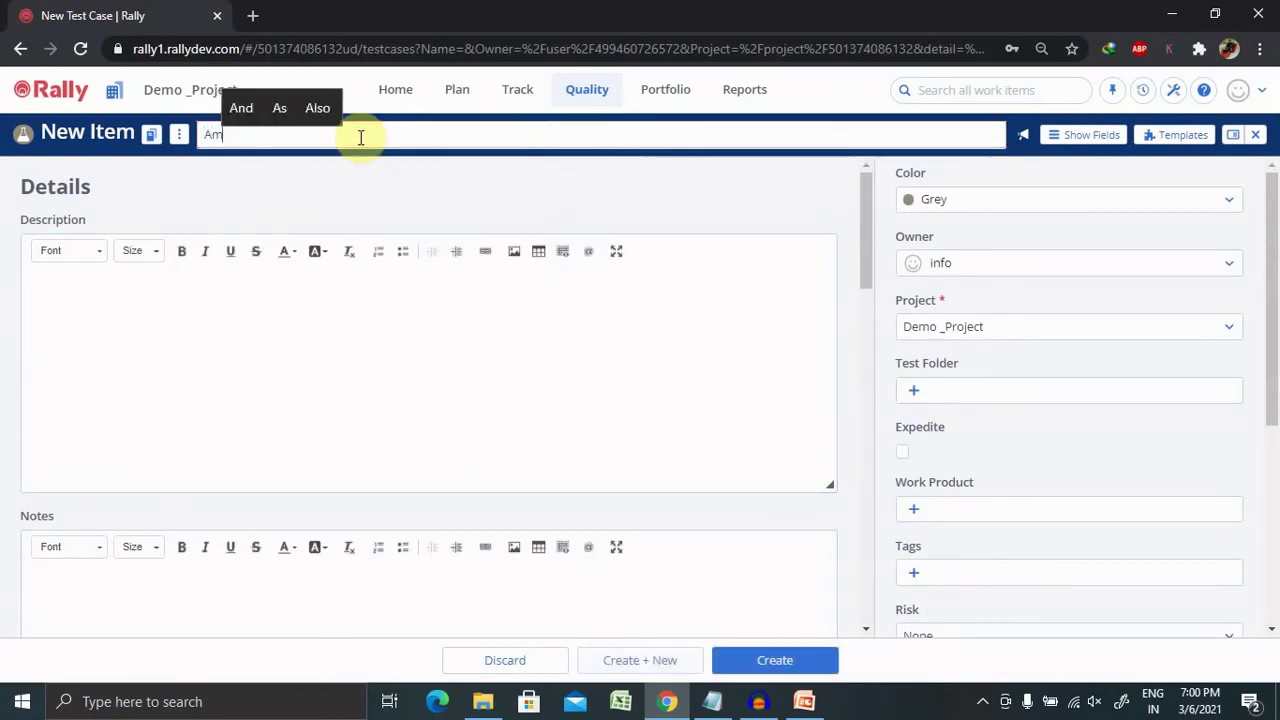
text(azon test)
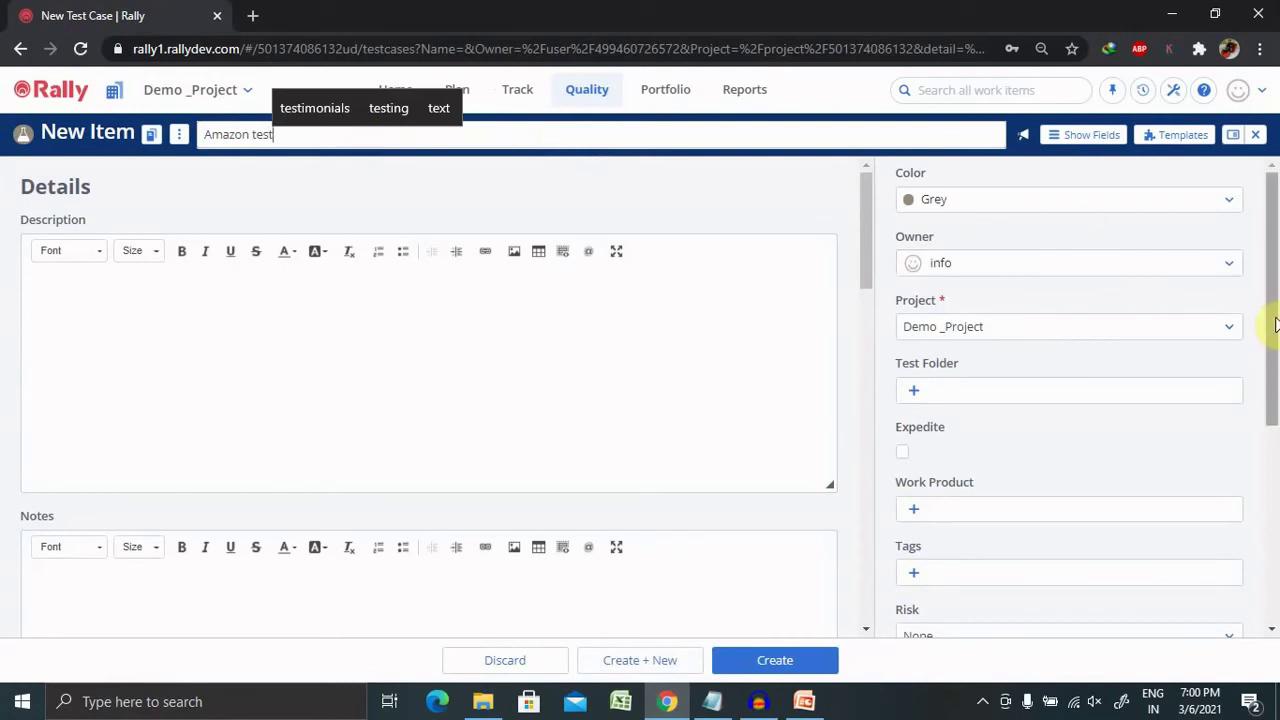
drag(1276, 323, 1276, 387)
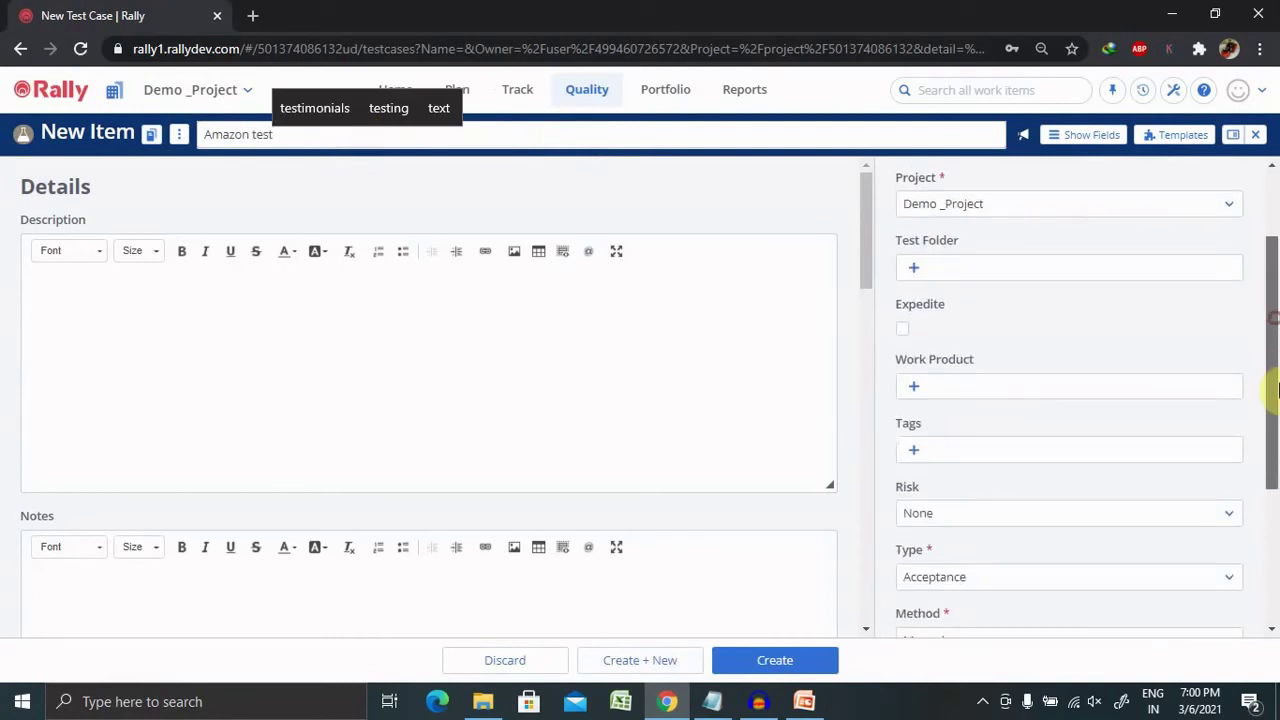
click(917, 268)
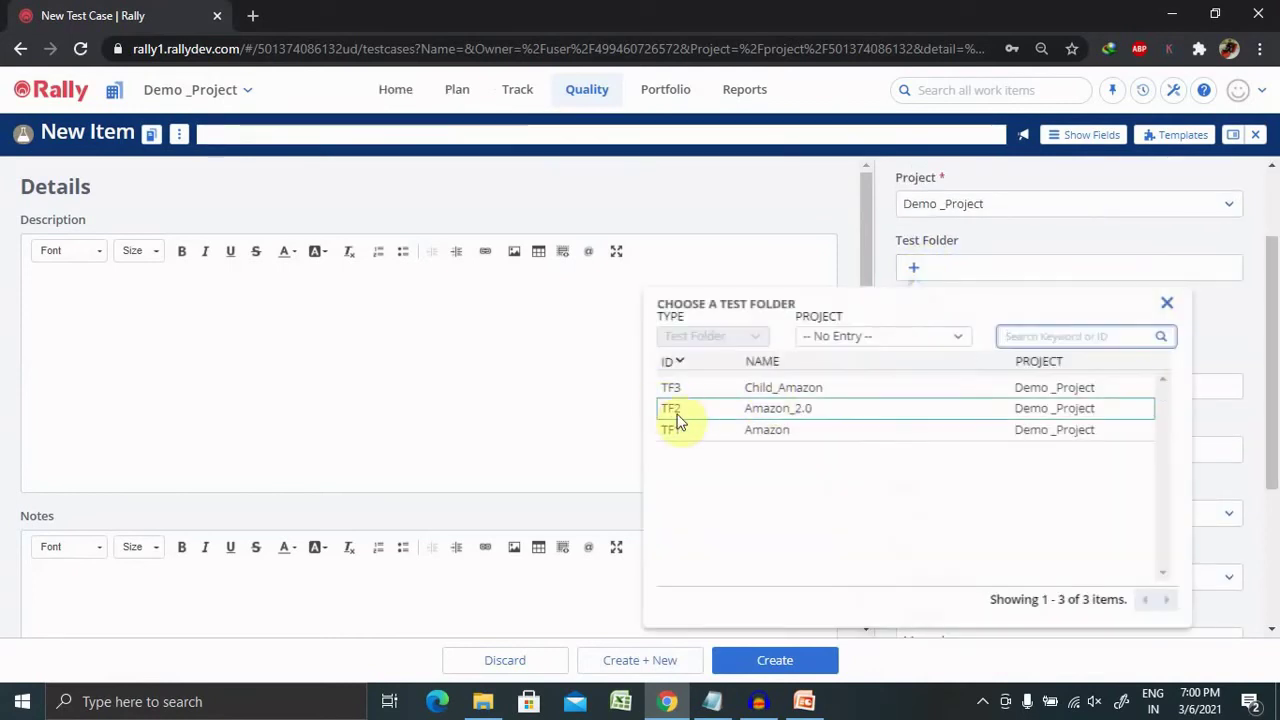
click(740, 432)
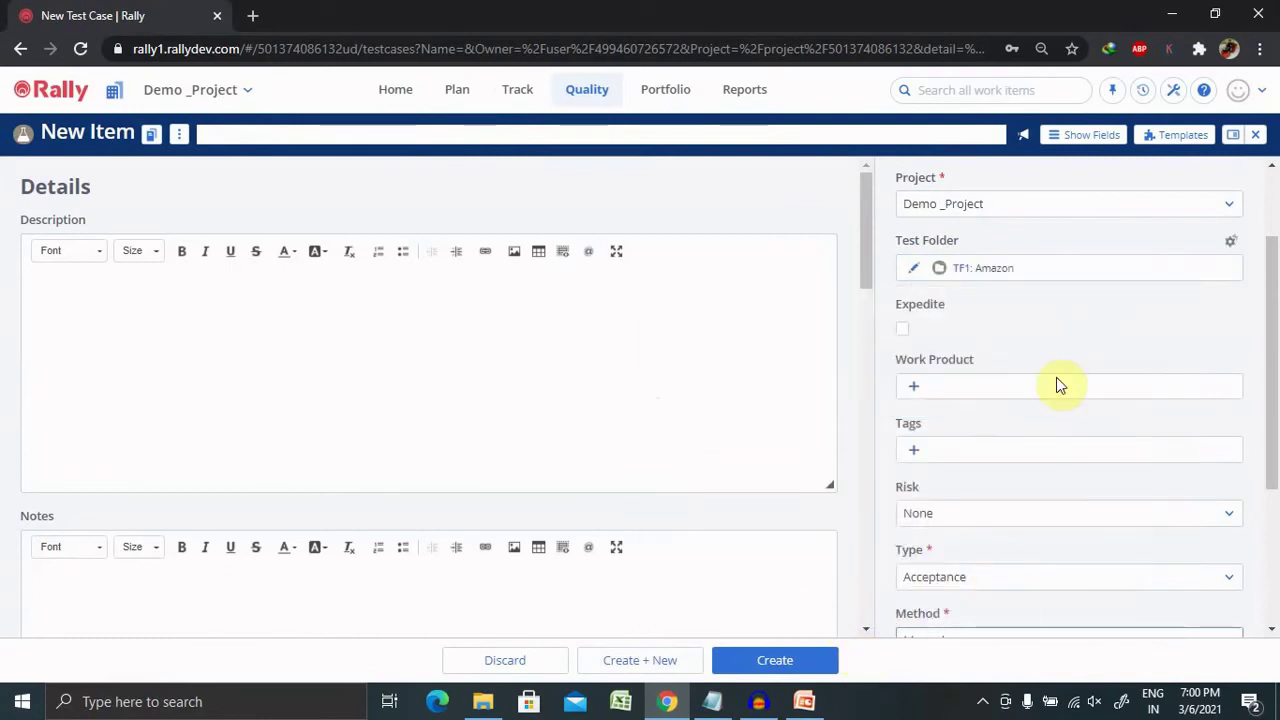
Step: Scroll through the form and click into the description field, leaving it blank
drag(1277, 320, 1272, 250)
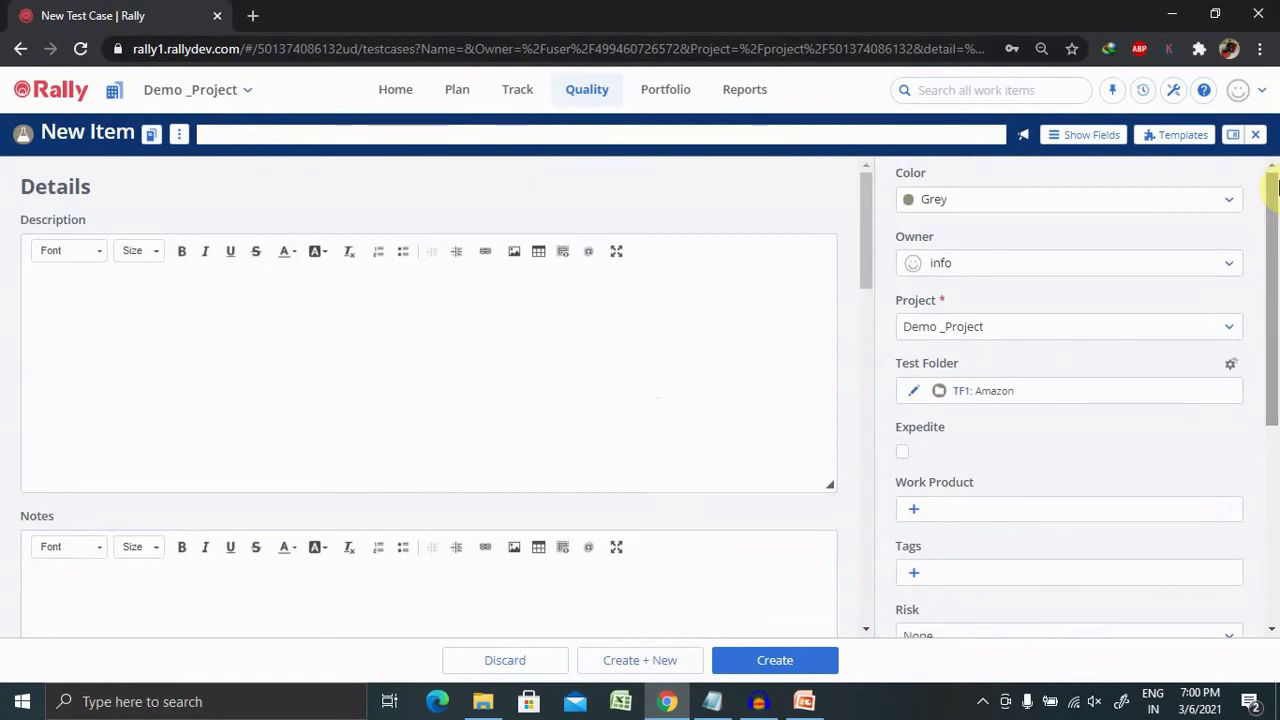
drag(870, 230, 872, 163)
click(704, 305)
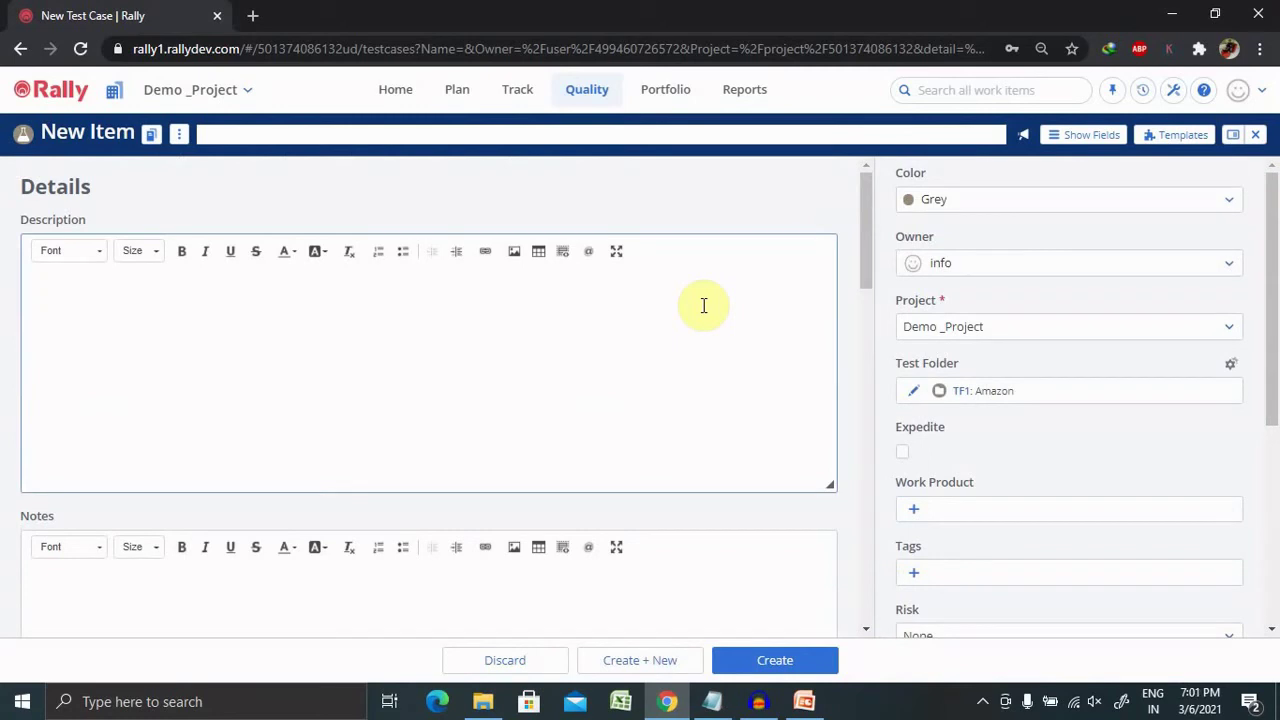
click(816, 526)
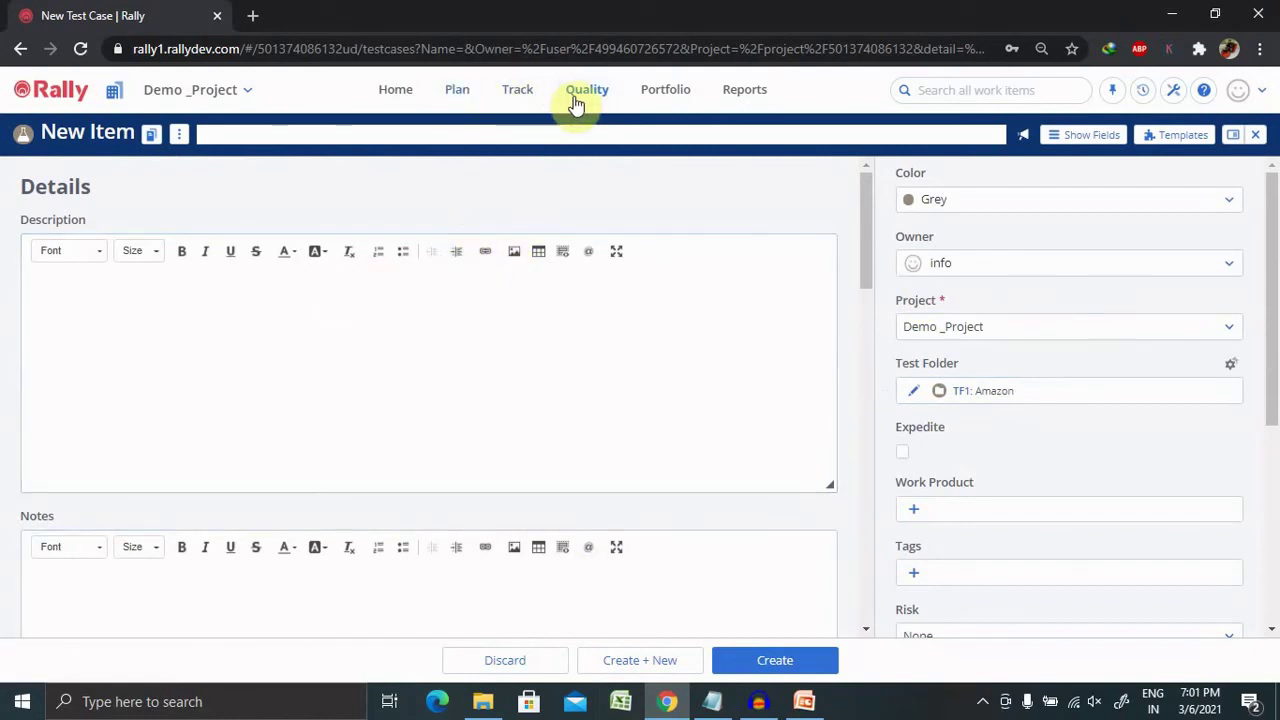
Step: Discard the unsaved test case on the way to Test Plan and select folder TF1
mouse_move(577, 104)
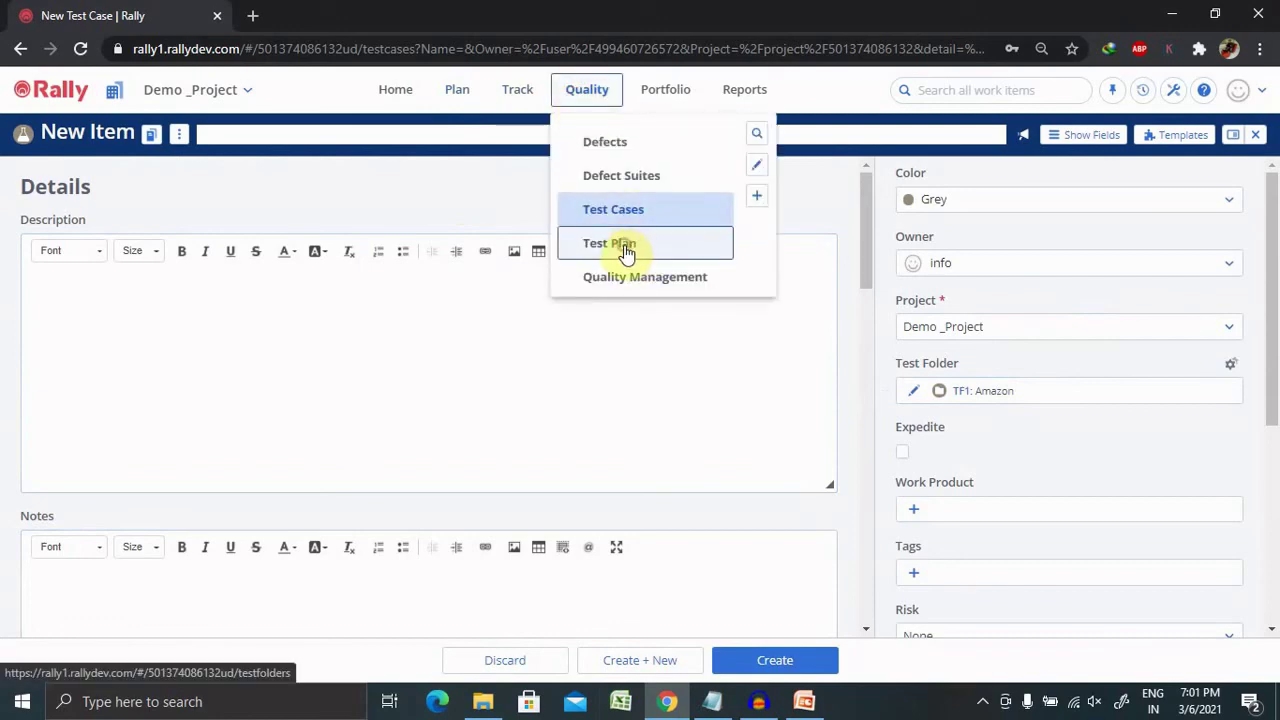
click(625, 246)
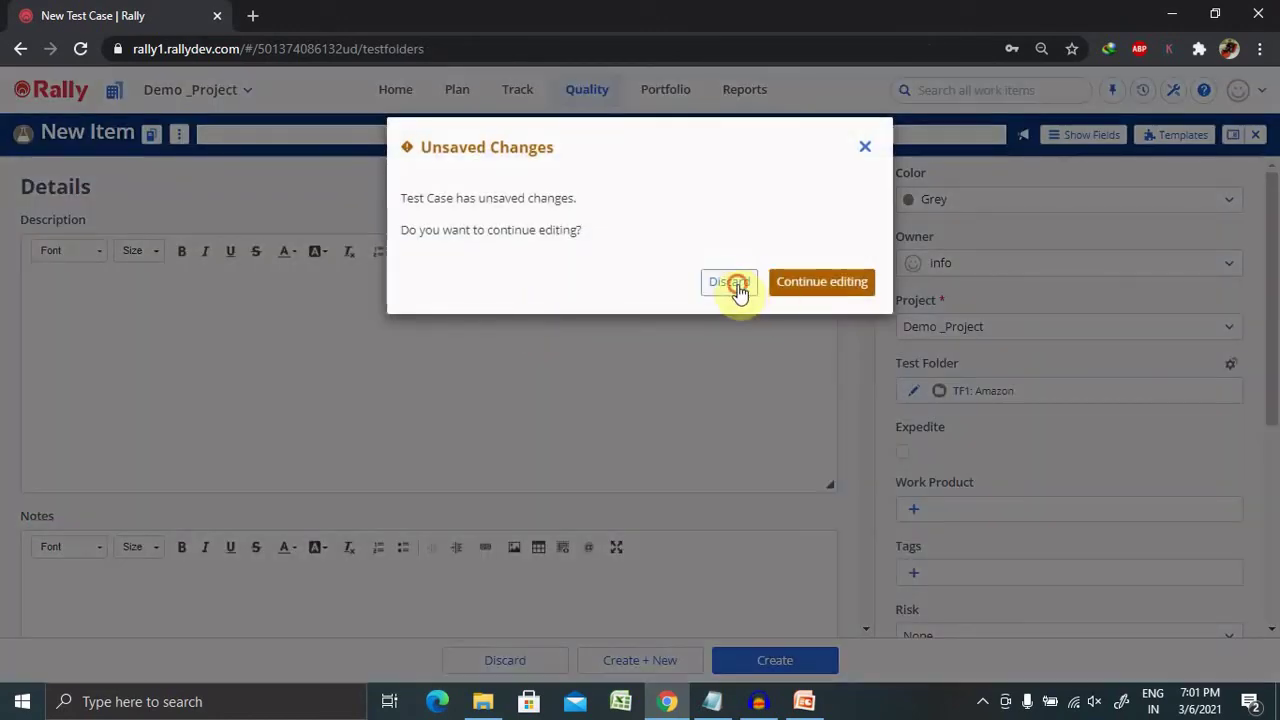
click(729, 283)
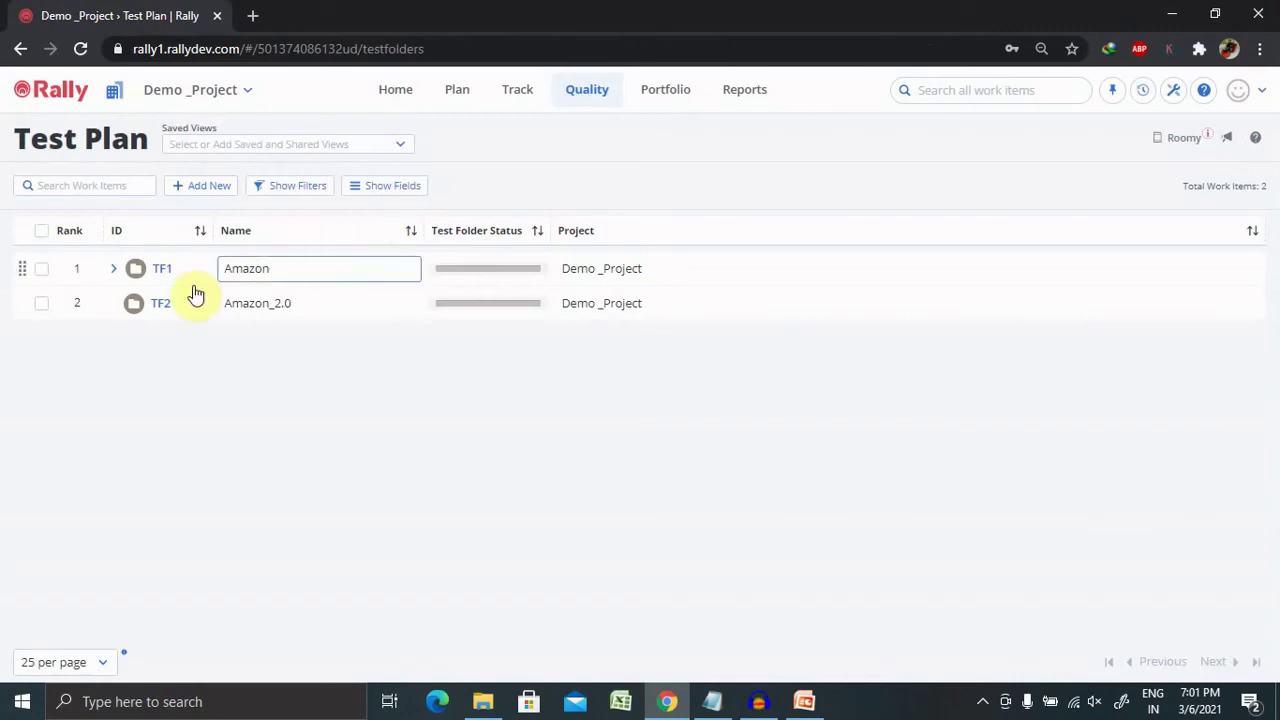
click(42, 270)
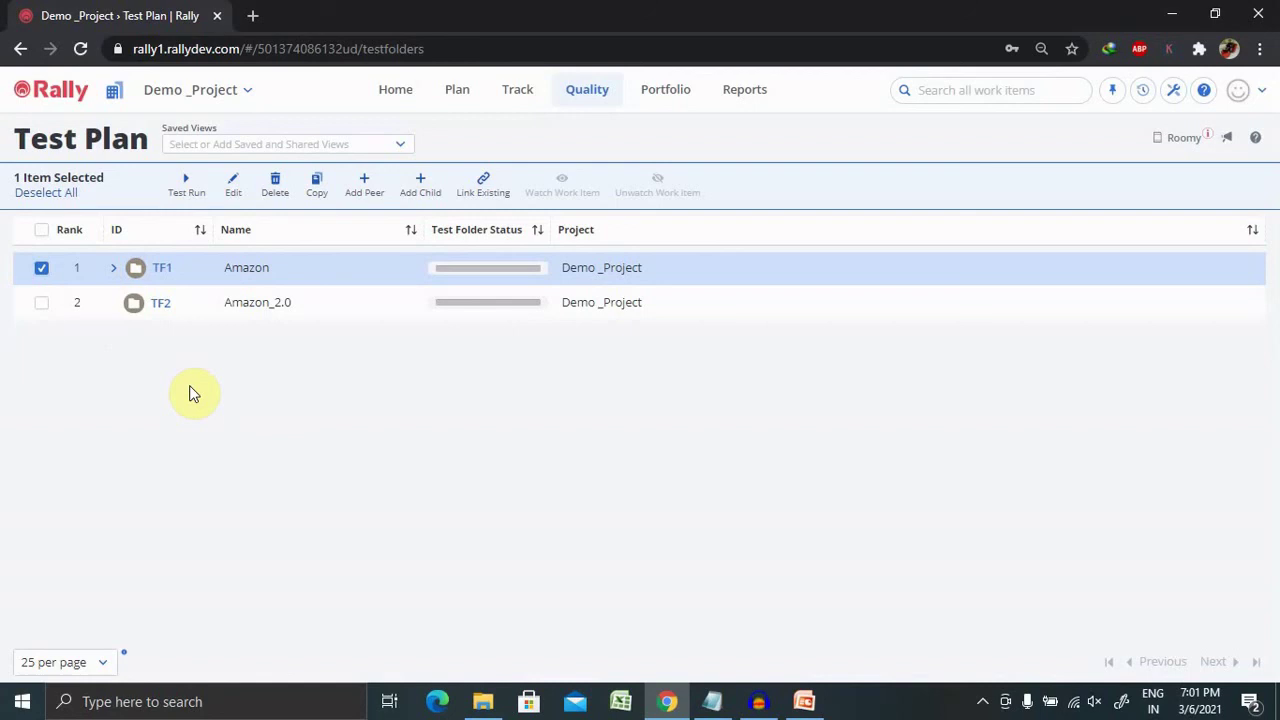
Step: Reload the Test Plan page and expand Amazon to reveal Child_Amazon
click(590, 92)
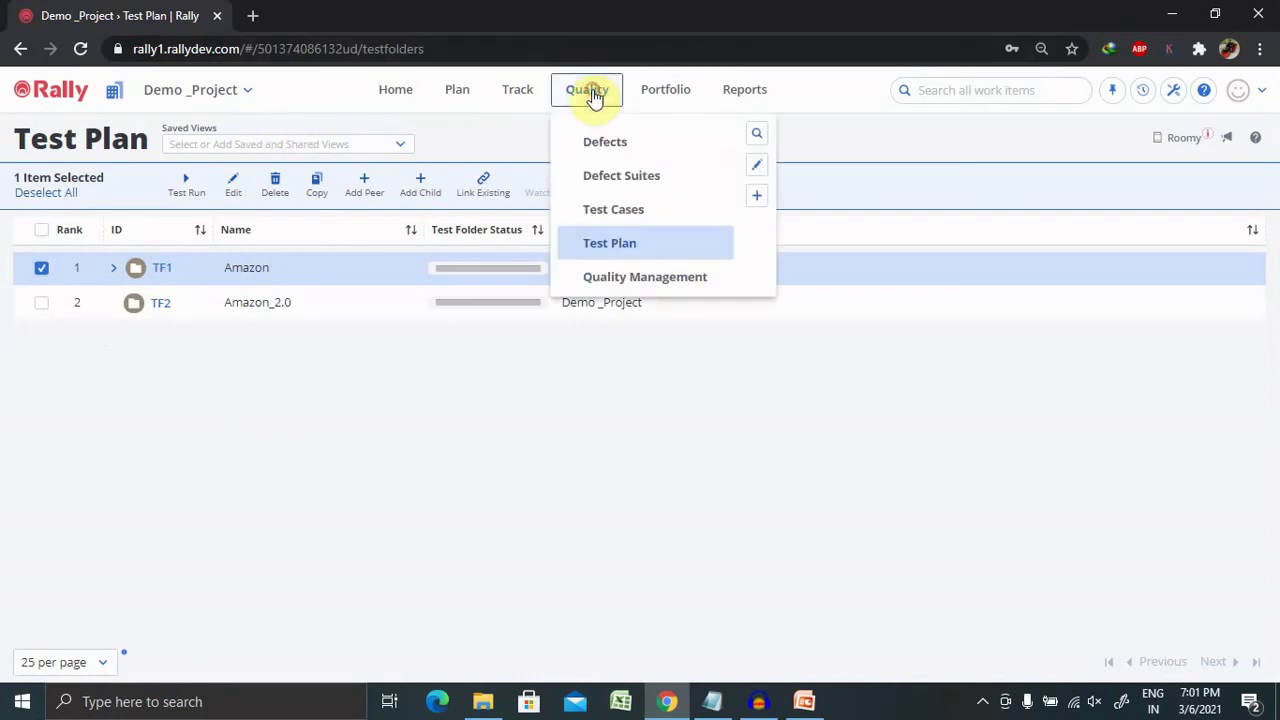
click(628, 244)
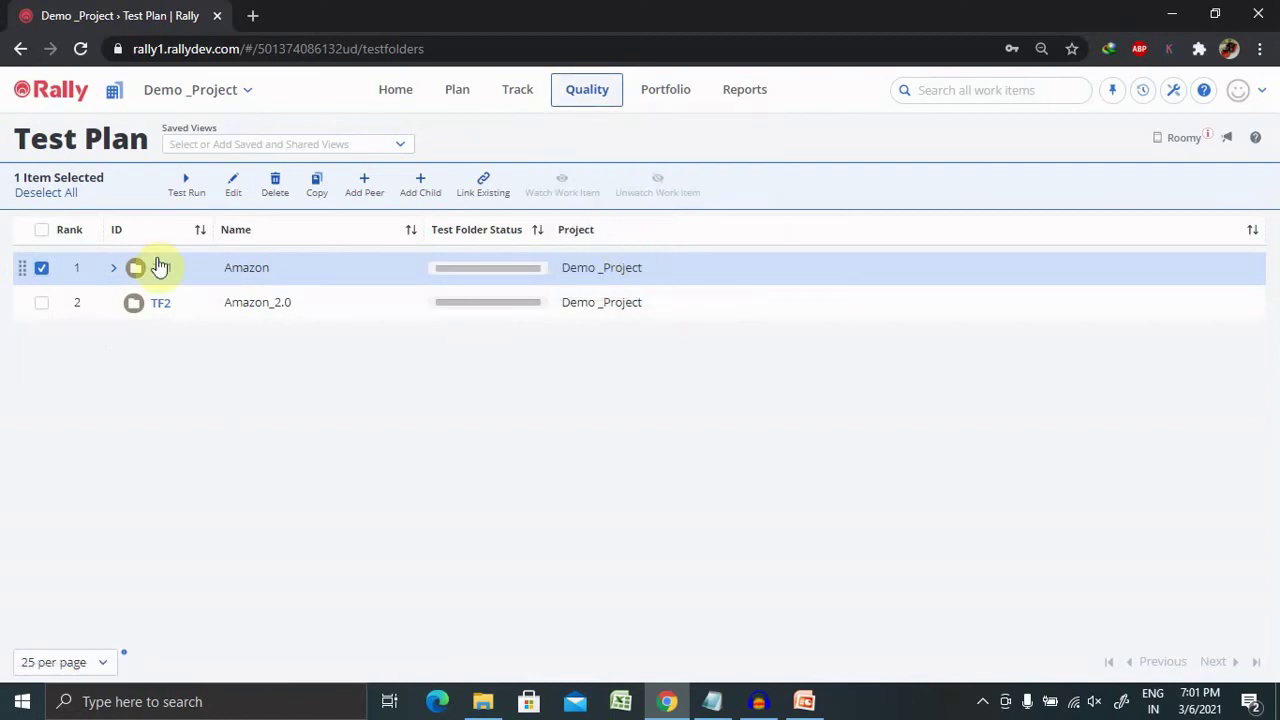
click(116, 270)
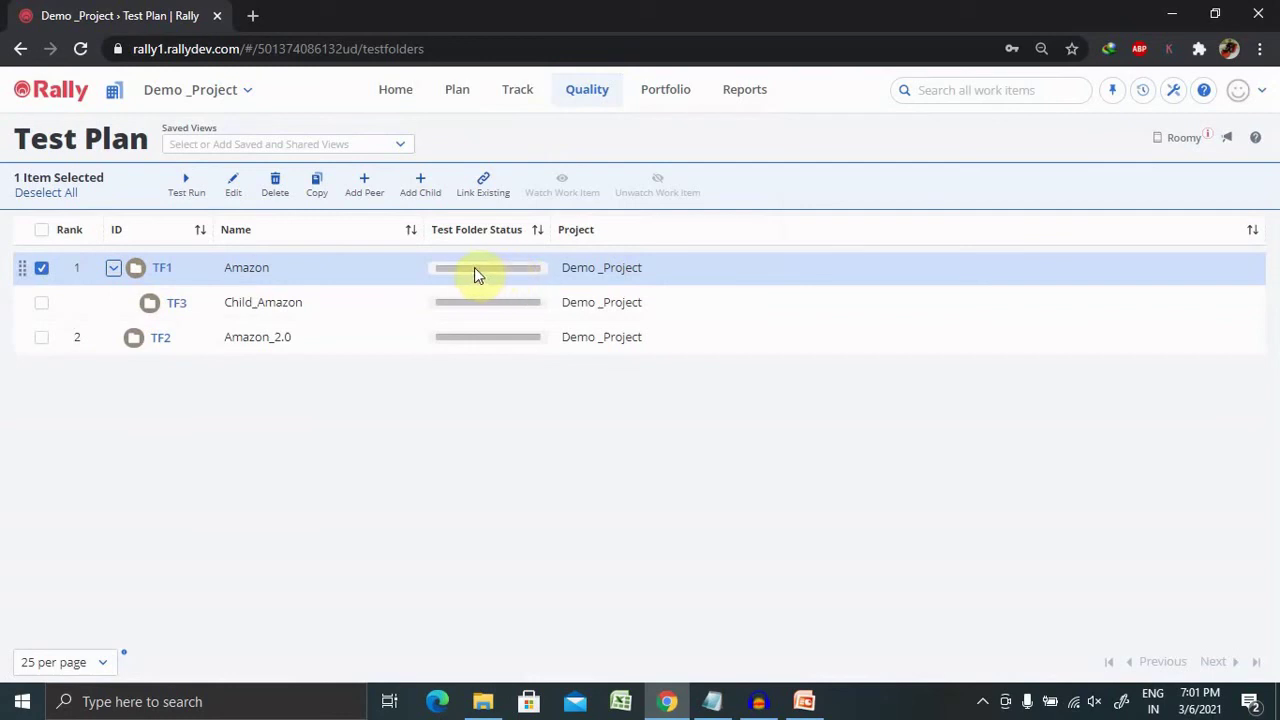
mouse_move(489, 269)
mouse_move(509, 270)
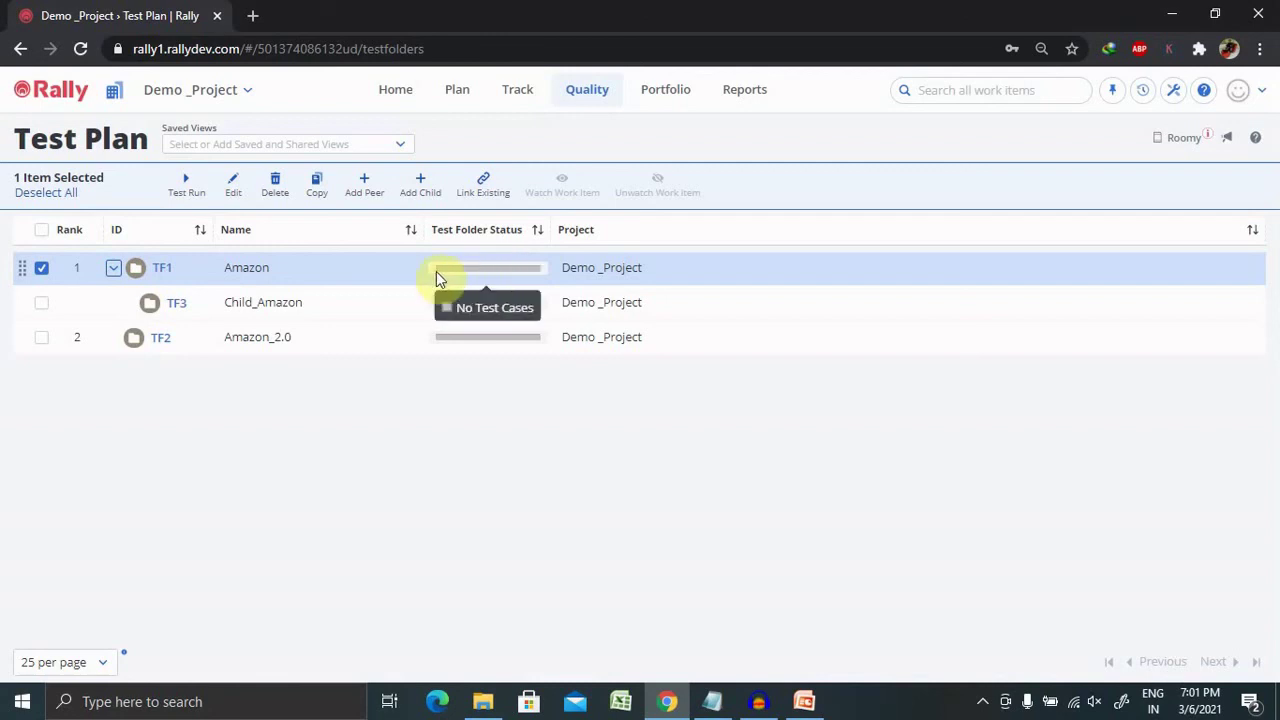
mouse_move(467, 273)
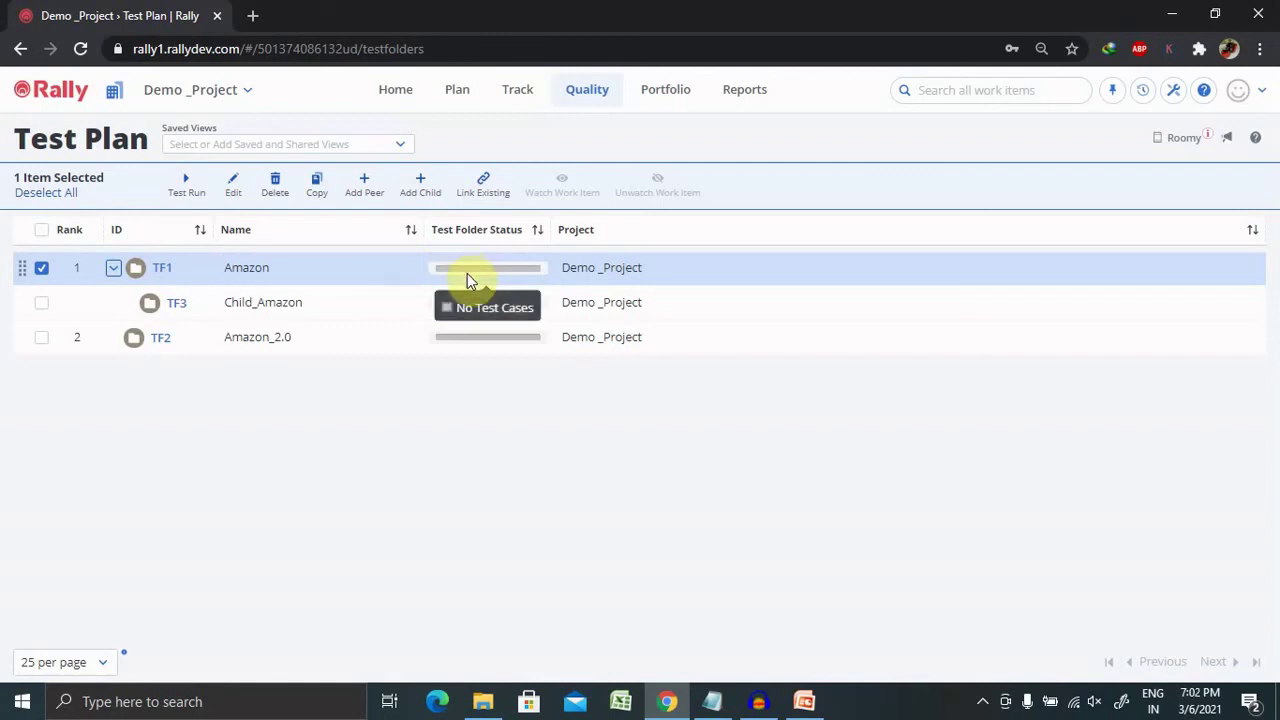